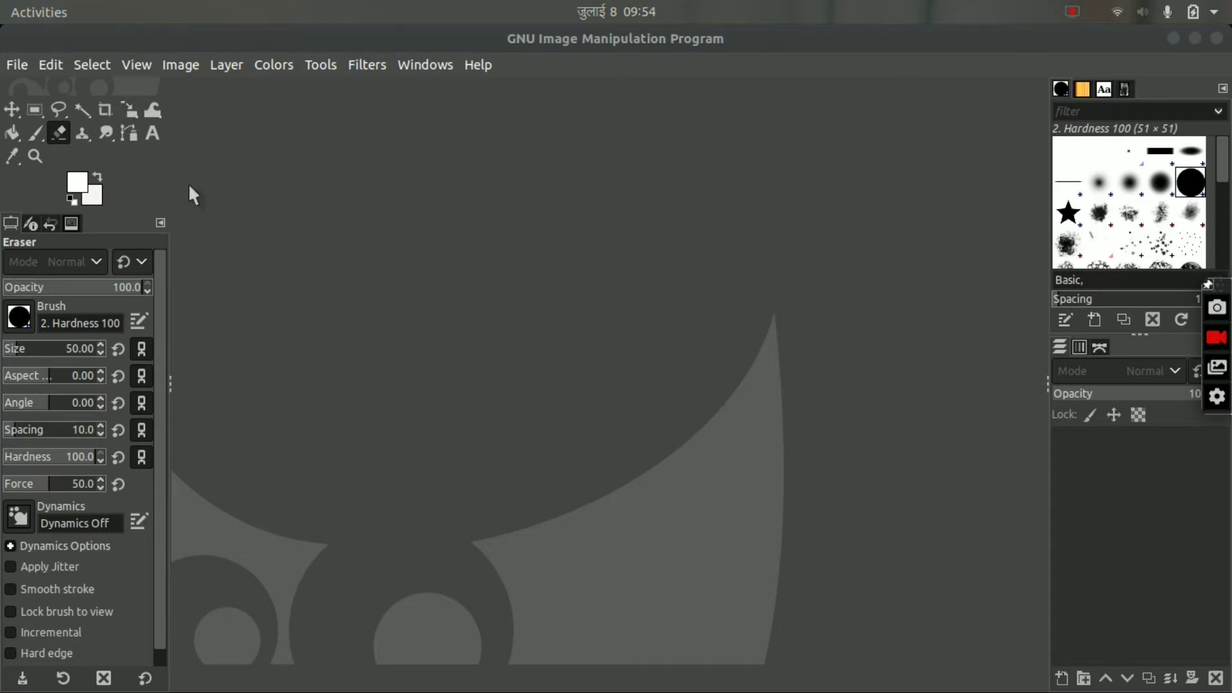
- Open 61ZsOKE8qqL._AC_SL1001_.jpg, the mountain-path sunset photo, from Recently Used as a layer
{"action": "left_click", "coordinate": [12, 64]}
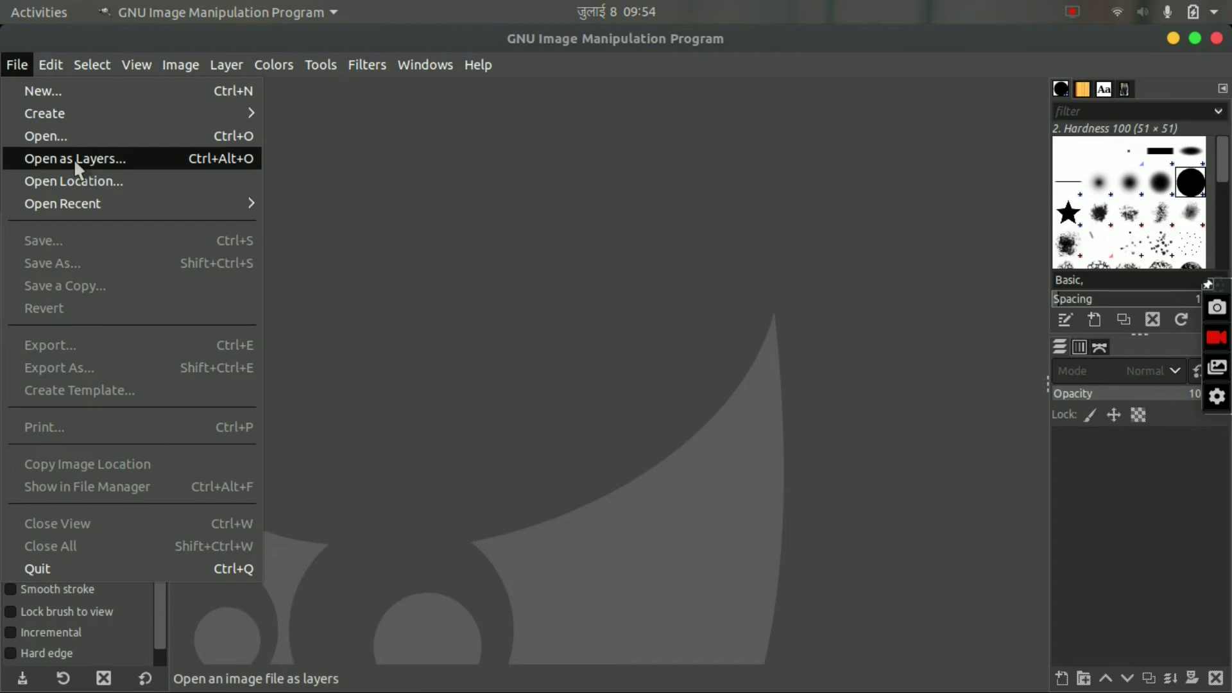
{"action": "left_click", "coordinate": [75, 159]}
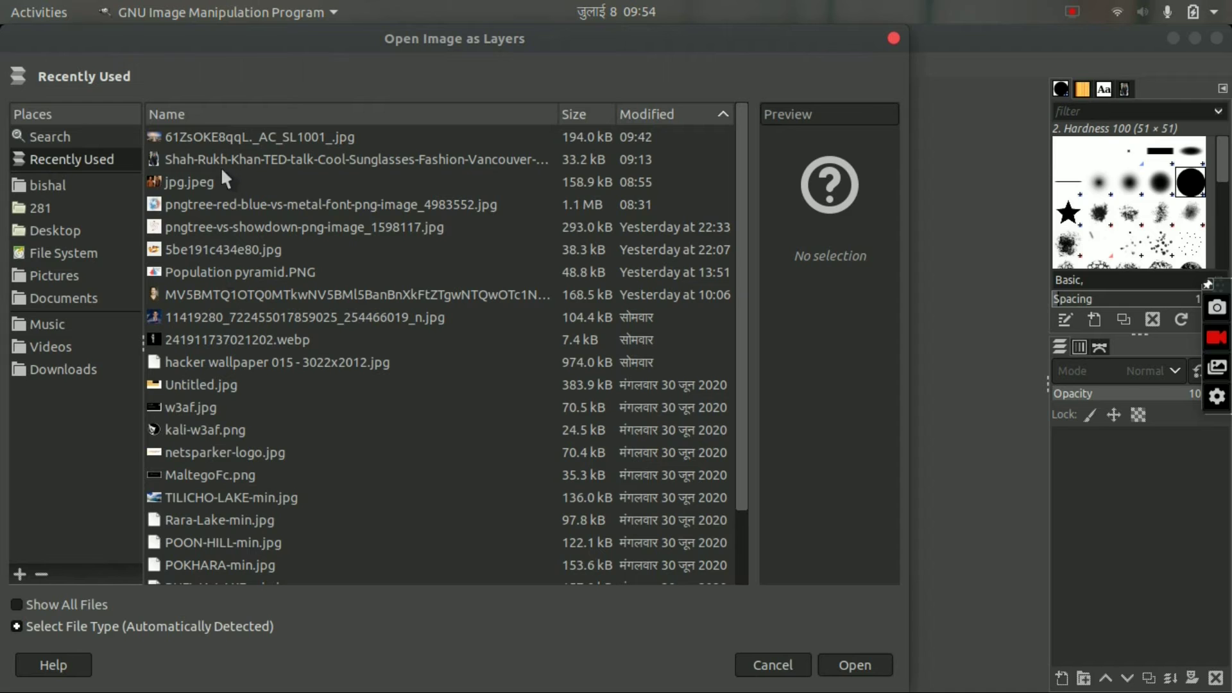
{"action": "left_click", "coordinate": [183, 139]}
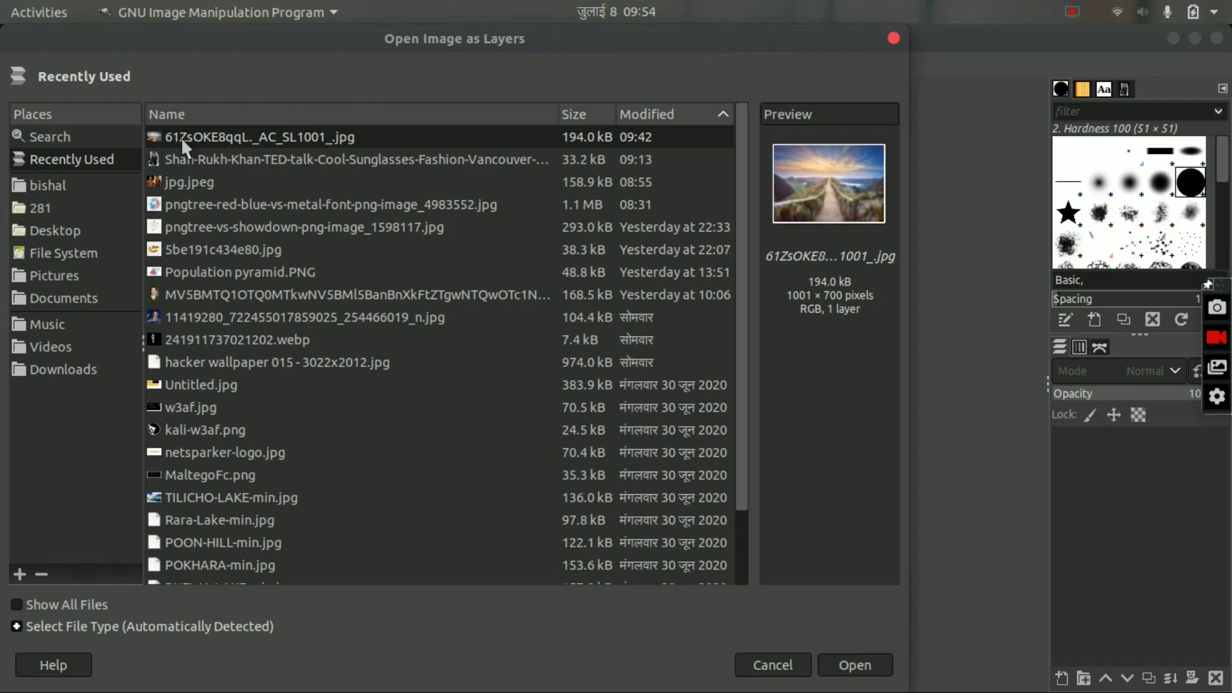
{"action": "left_click", "coordinate": [855, 672]}
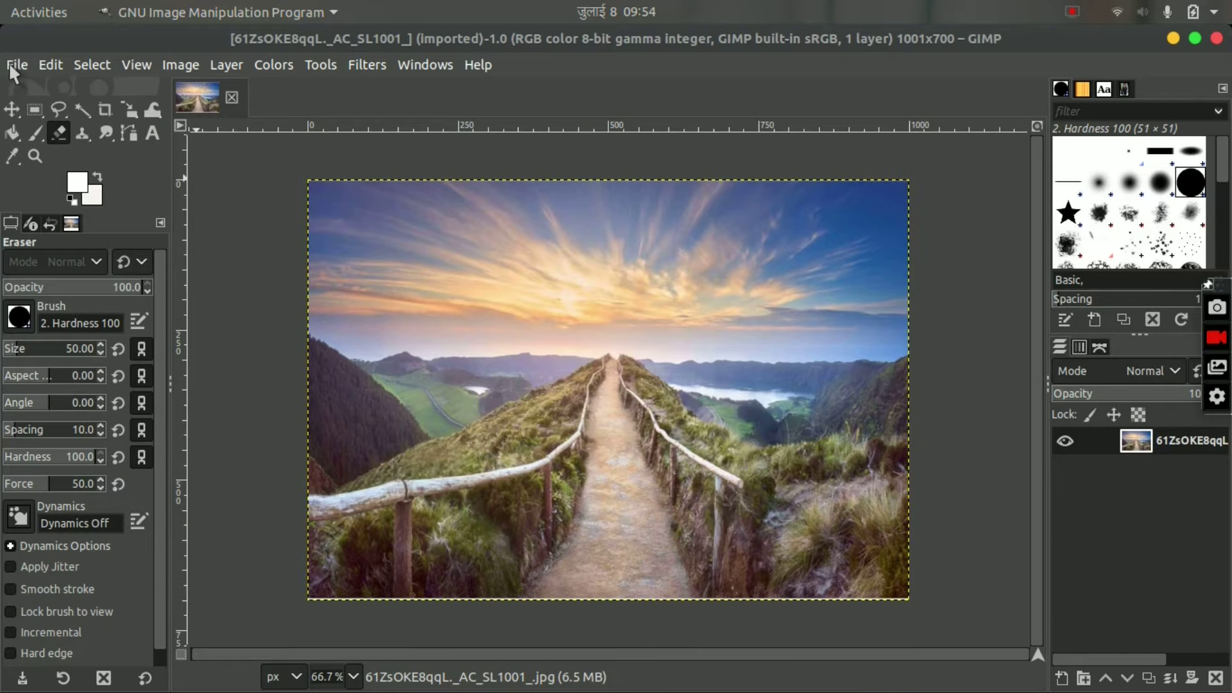
- Add the Shah-Rukh-Khan photo from Pictures as a second layer over the landscape
{"action": "left_click", "coordinate": [13, 66]}
{"action": "left_click", "coordinate": [75, 159]}
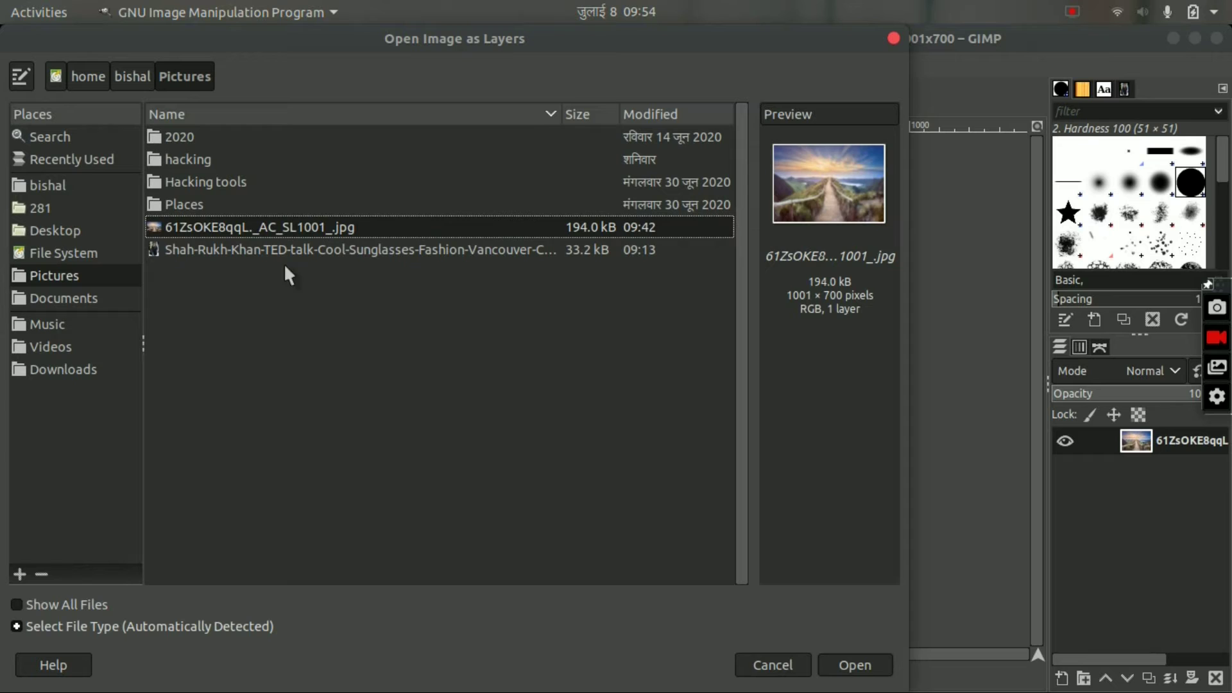
{"action": "left_click", "coordinate": [358, 251]}
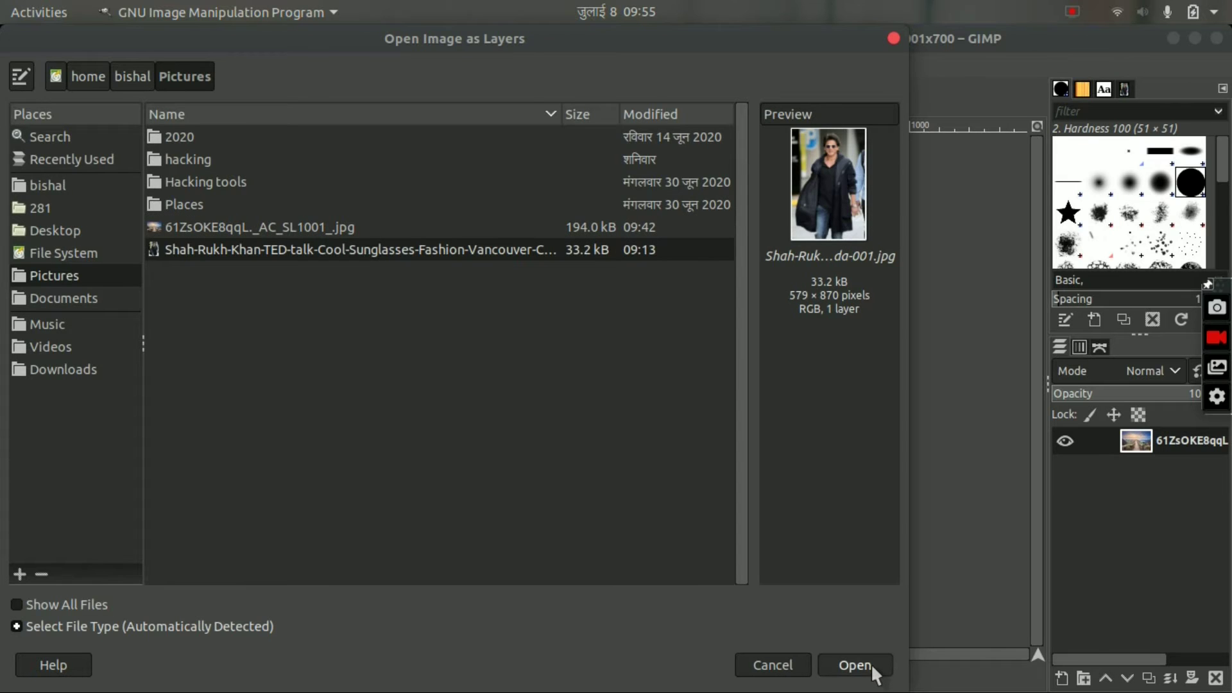
{"action": "left_click", "coordinate": [856, 664]}
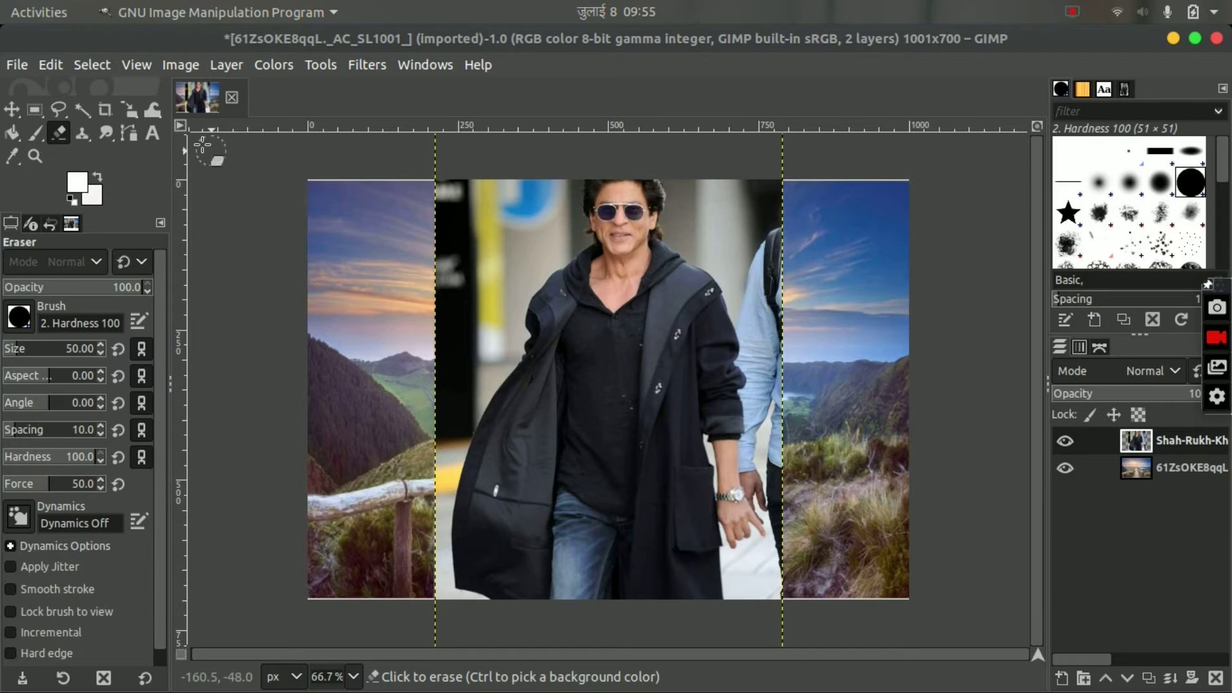
- Scale the man's photo layer with the Scale tool to roughly 383 × 576 pixels
{"action": "left_click", "coordinate": [316, 64]}
{"action": "mouse_move", "coordinate": [371, 135]}
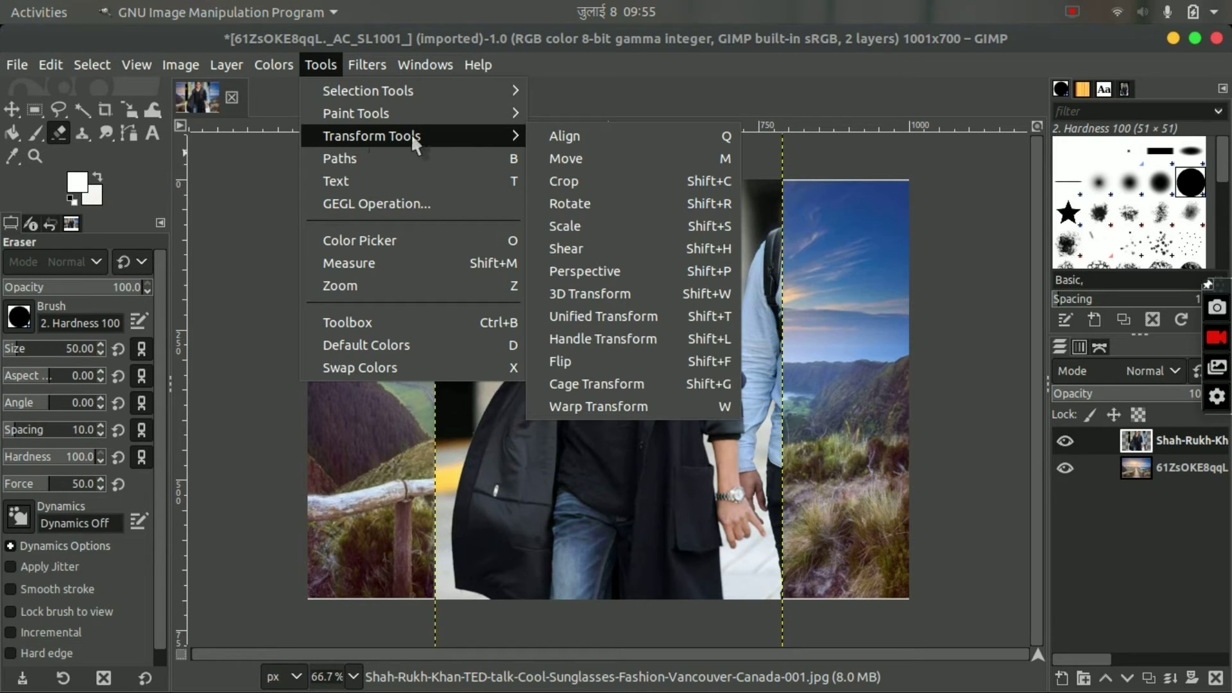
{"action": "left_click", "coordinate": [576, 222]}
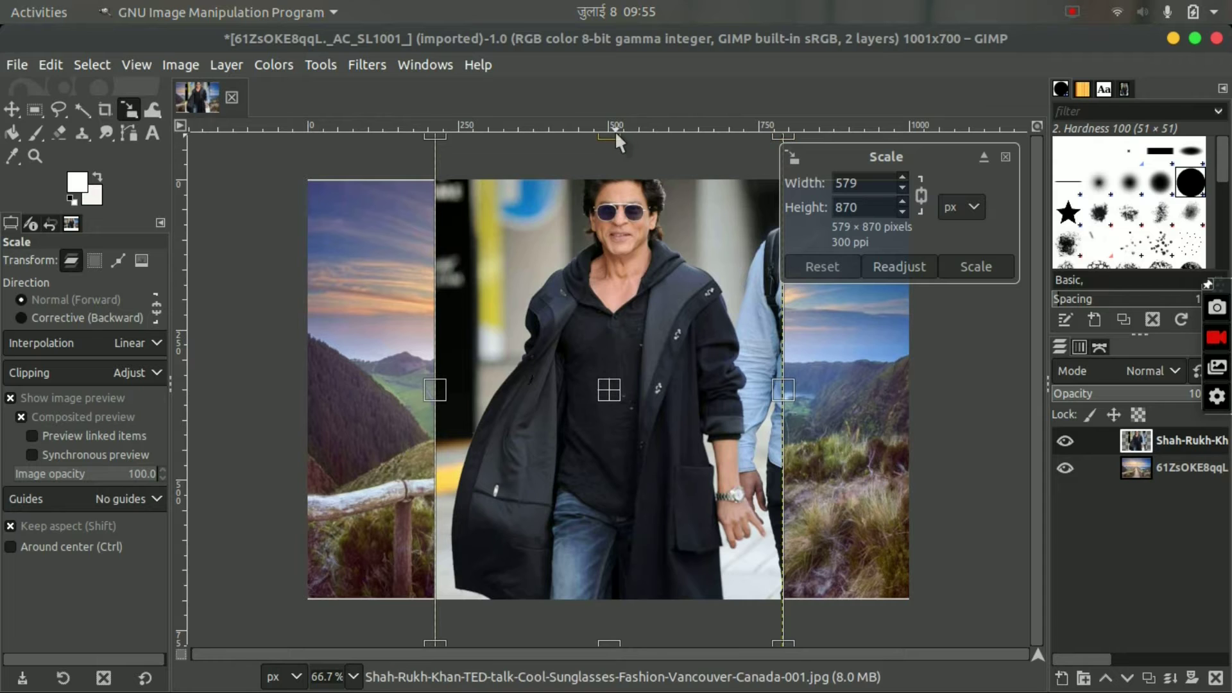
{"action": "mouse_move", "coordinate": [615, 130]}
{"action": "left_mouse_down"}
{"action": "mouse_move", "coordinate": [626, 203]}
{"action": "mouse_move", "coordinate": [615, 134]}
{"action": "mouse_move", "coordinate": [616, 312]}
{"action": "left_mouse_up"}
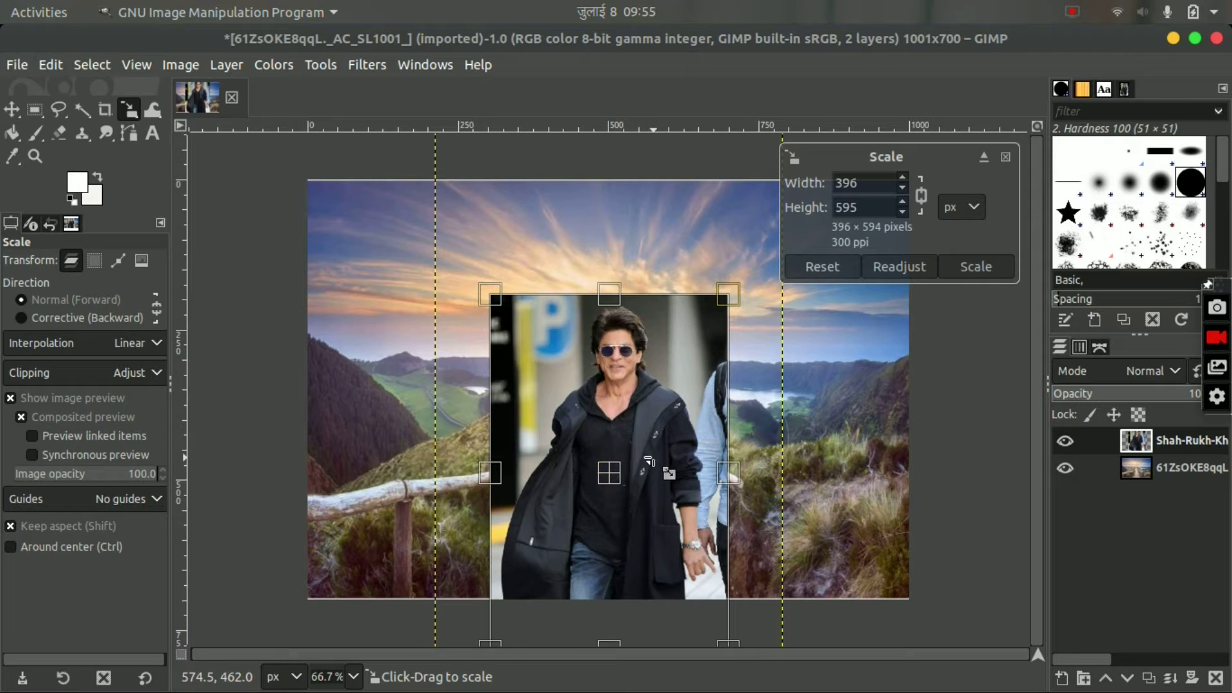
{"action": "left_click_drag", "start_coordinate": [632, 459], "coordinate": [620, 403]}
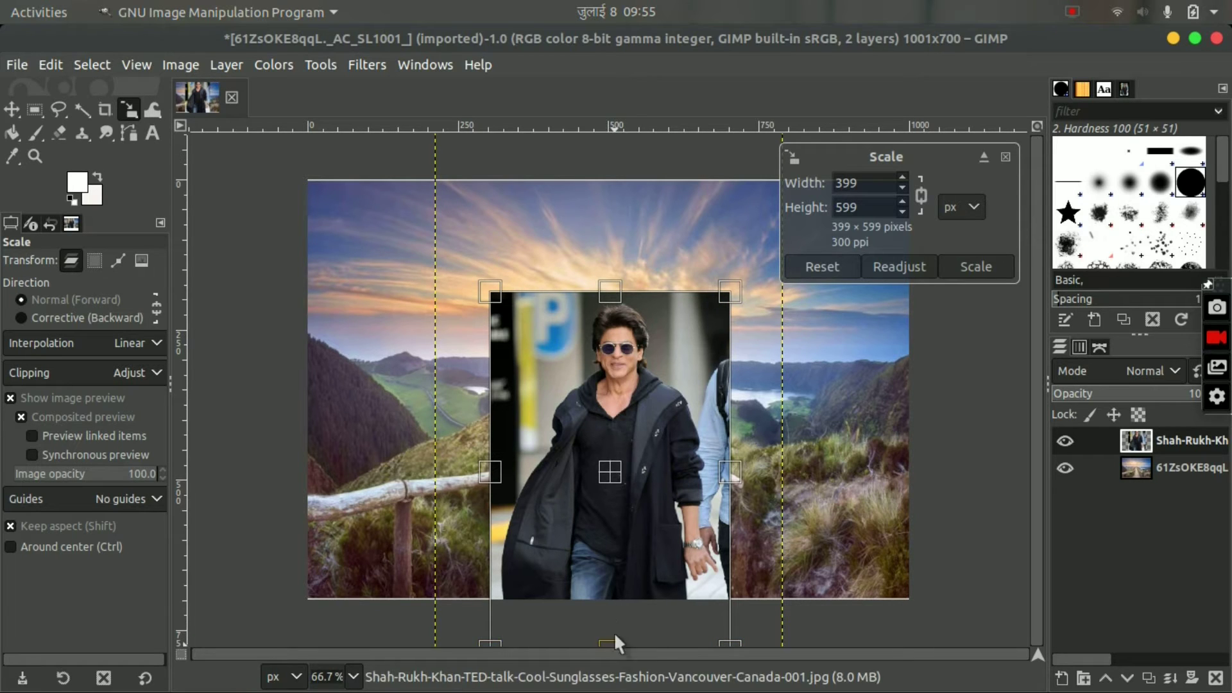
{"action": "left_click_drag", "start_coordinate": [610, 287], "coordinate": [612, 306]}
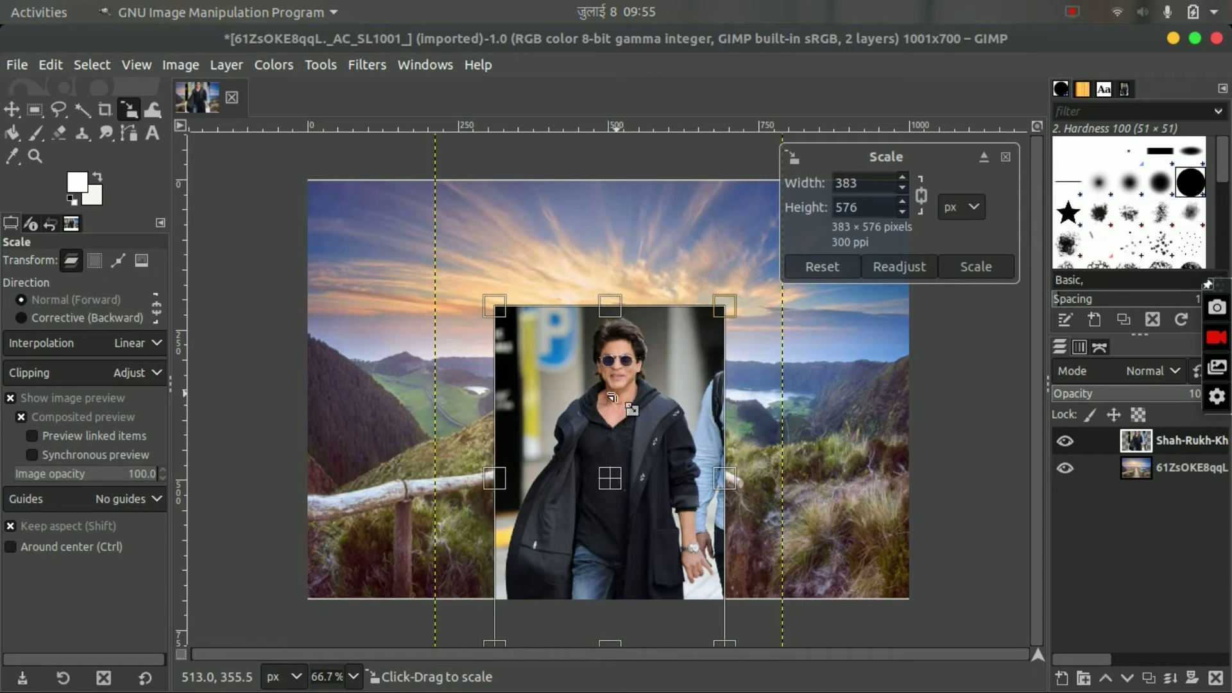
- Commit the scale and shift the man's photo up and left over the mountain path
{"action": "left_click", "coordinate": [12, 109]}
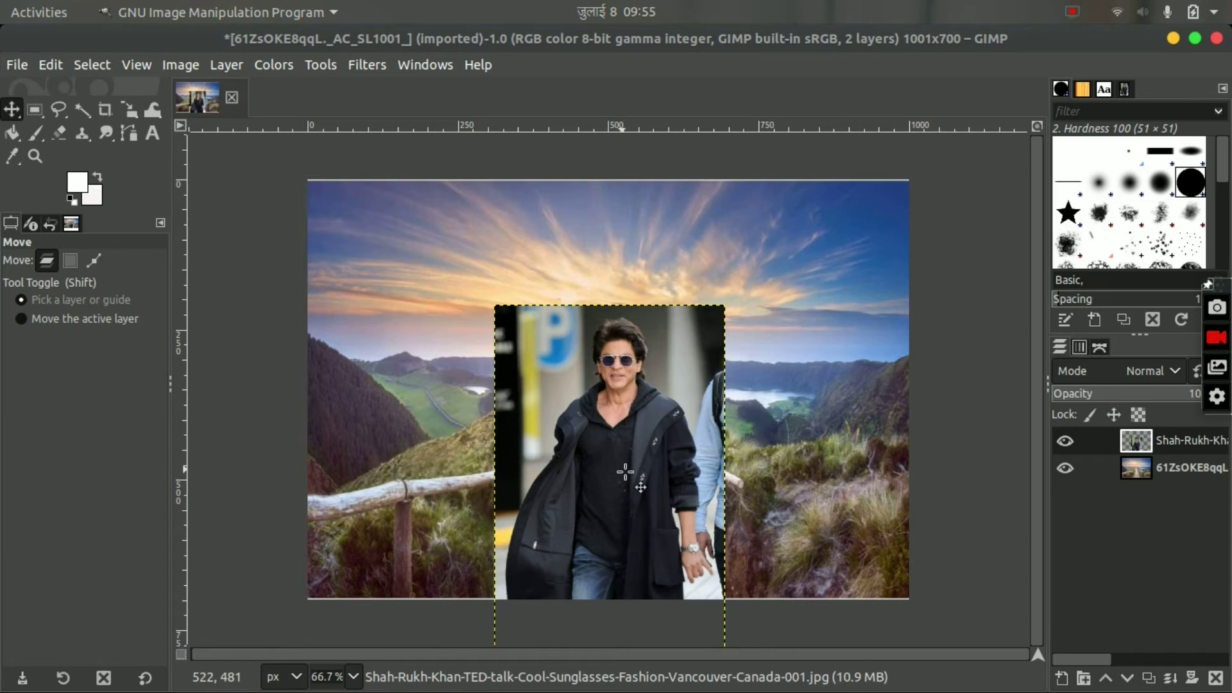
{"action": "left_click_drag", "start_coordinate": [643, 489], "coordinate": [607, 404]}
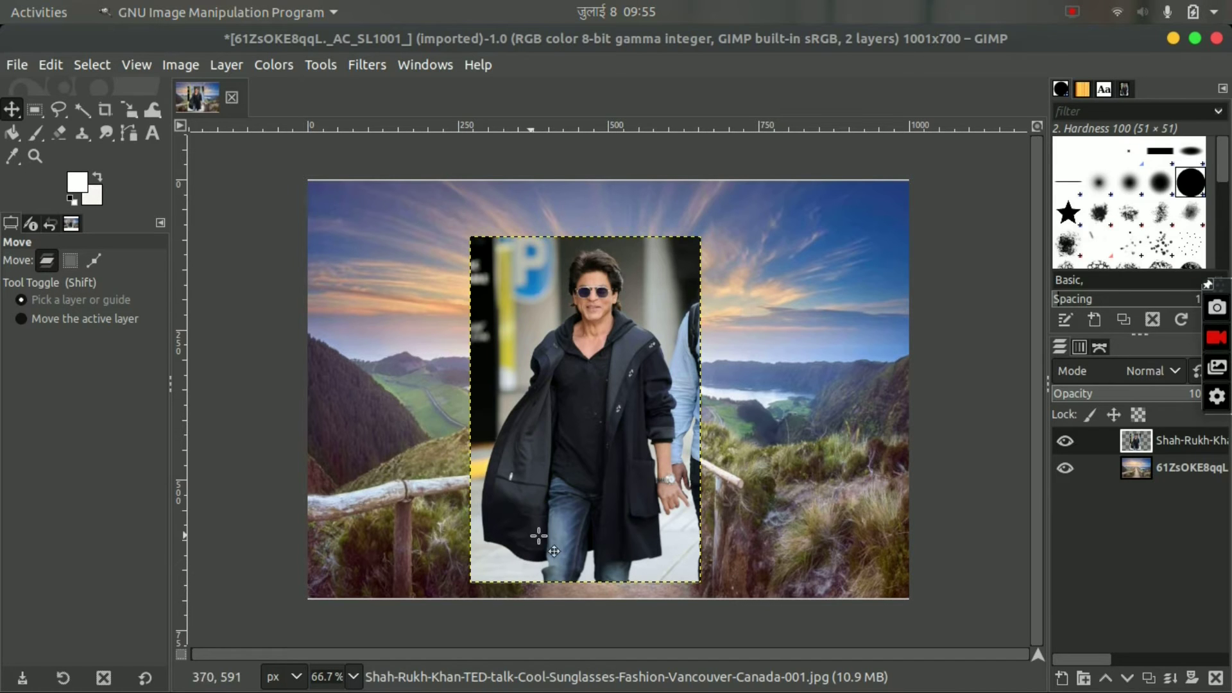
- Crop only the man's photo layer to a 360 × 501 pixel rectangle
{"action": "left_click", "coordinate": [107, 105]}
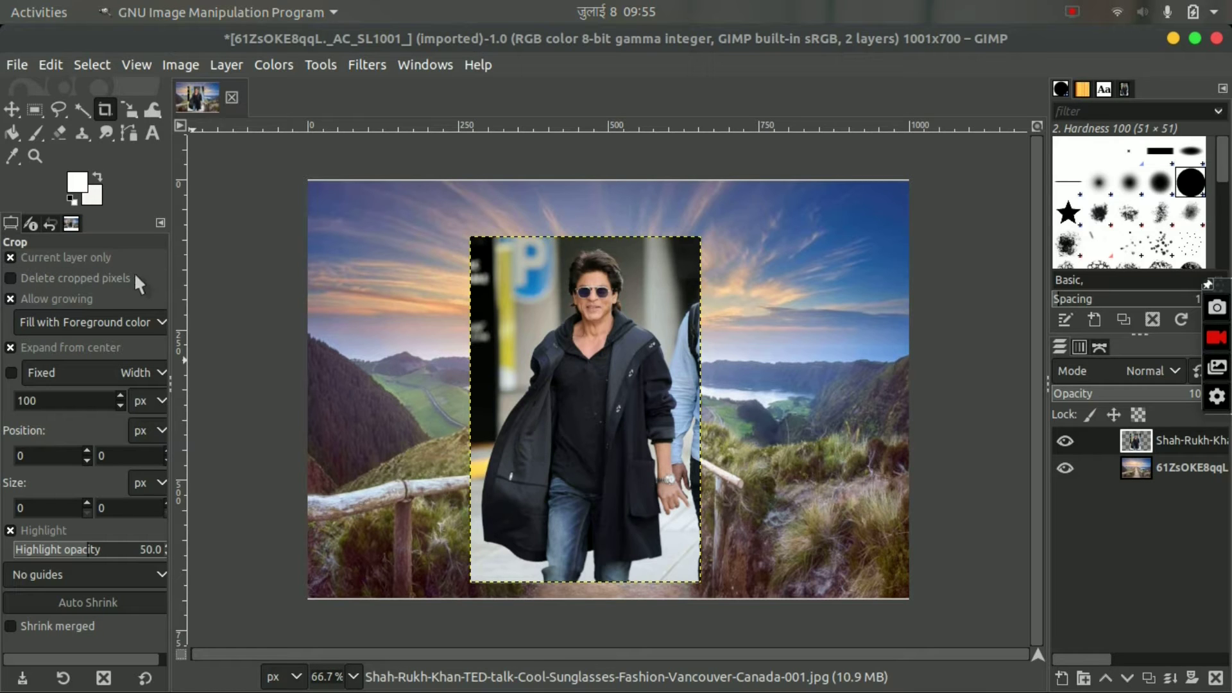
{"action": "mouse_move", "coordinate": [599, 397]}
{"action": "left_mouse_down"}
{"action": "mouse_move", "coordinate": [487, 237]}
{"action": "mouse_move", "coordinate": [491, 248]}
{"action": "left_mouse_up"}
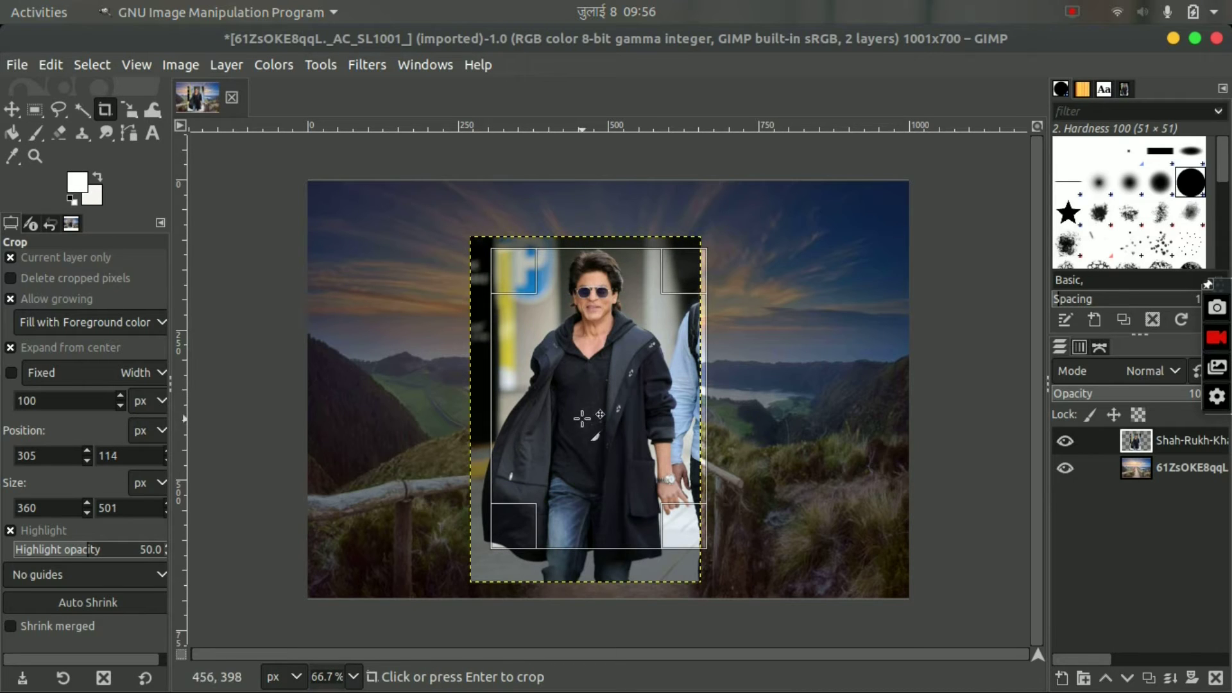
{"action": "left_click_drag", "start_coordinate": [605, 411], "coordinate": [591, 397]}
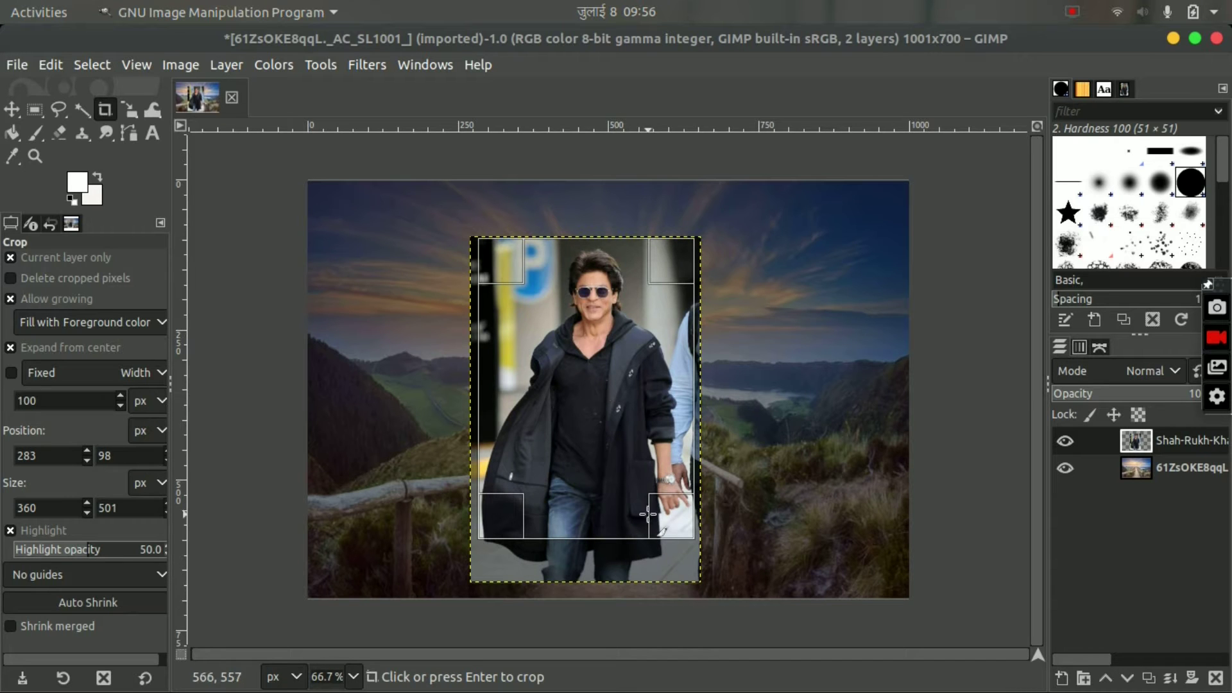
{"action": "left_click", "coordinate": [539, 304]}
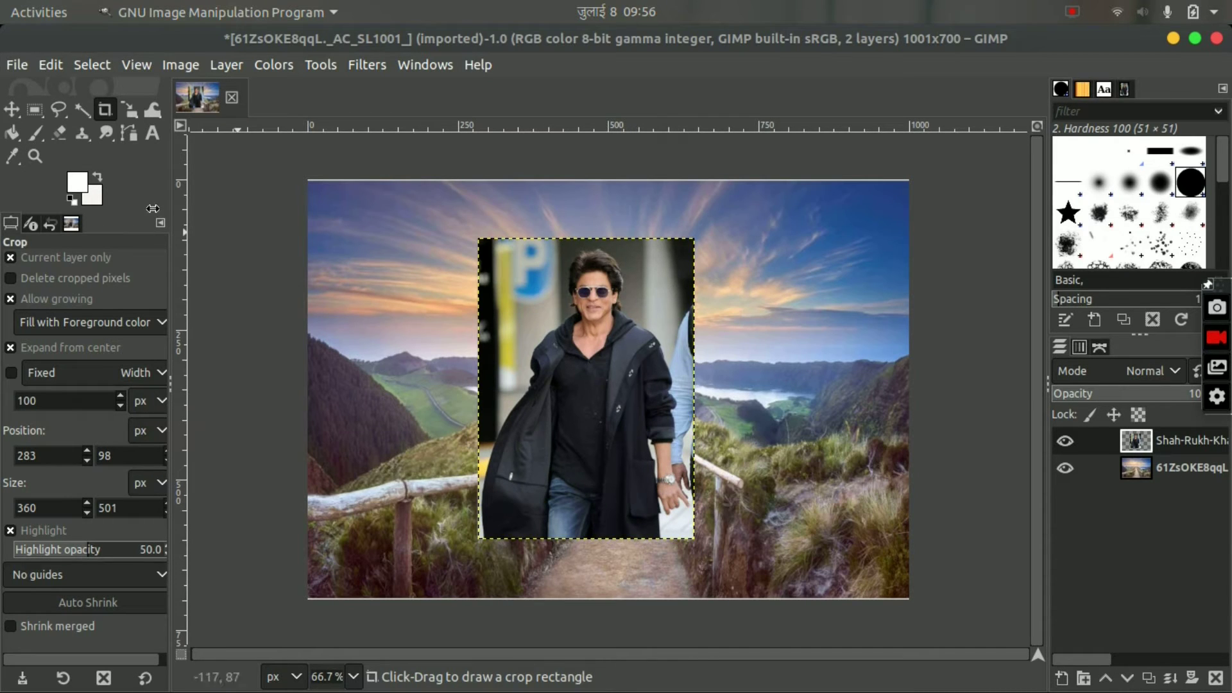
- Drag the cropped photo down and slightly right until its bottom meets the landscape's lower border
{"action": "left_click", "coordinate": [13, 109]}
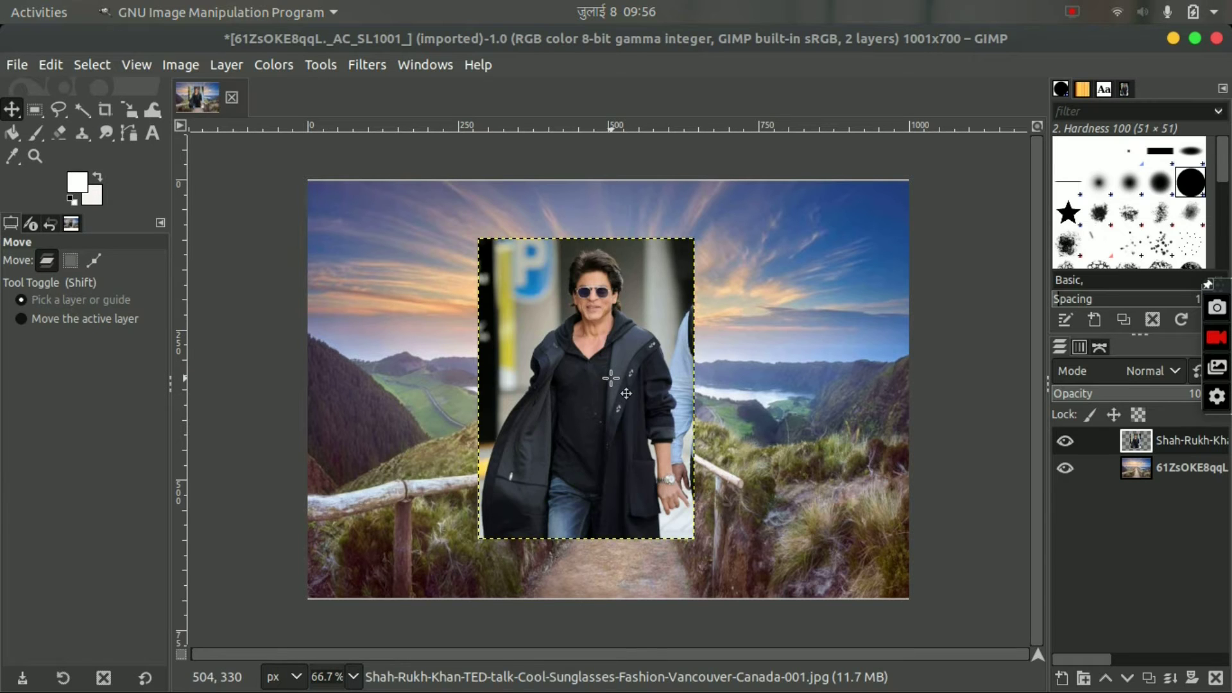
{"action": "left_click_drag", "start_coordinate": [625, 393], "coordinate": [642, 453]}
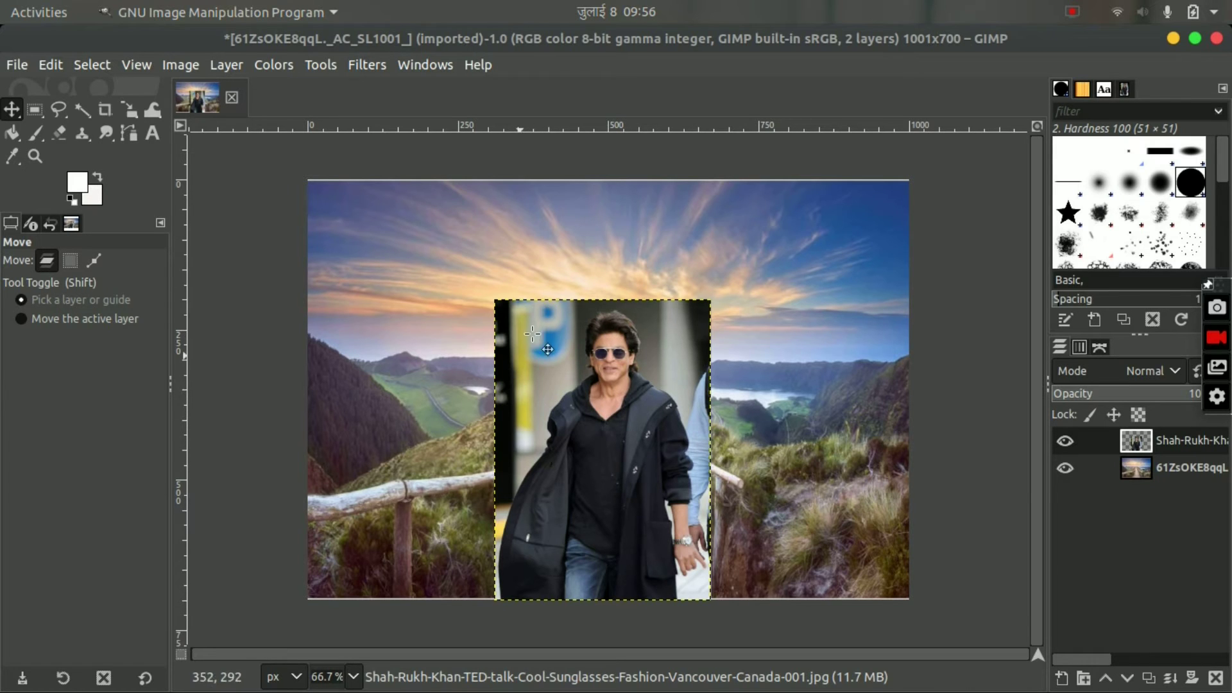
- Add an alpha channel to the Shah-Rukh-Khan layer from its layer context menu
{"action": "right_click", "coordinate": [1145, 445]}
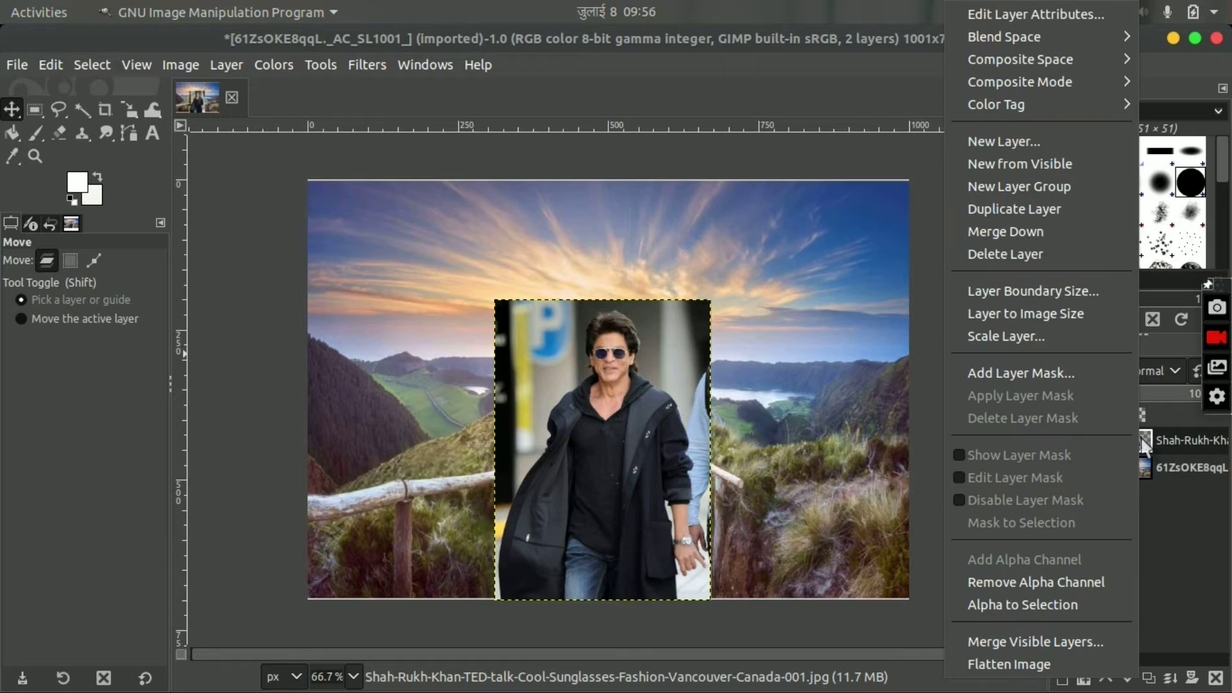
{"action": "left_click", "coordinate": [1078, 581]}
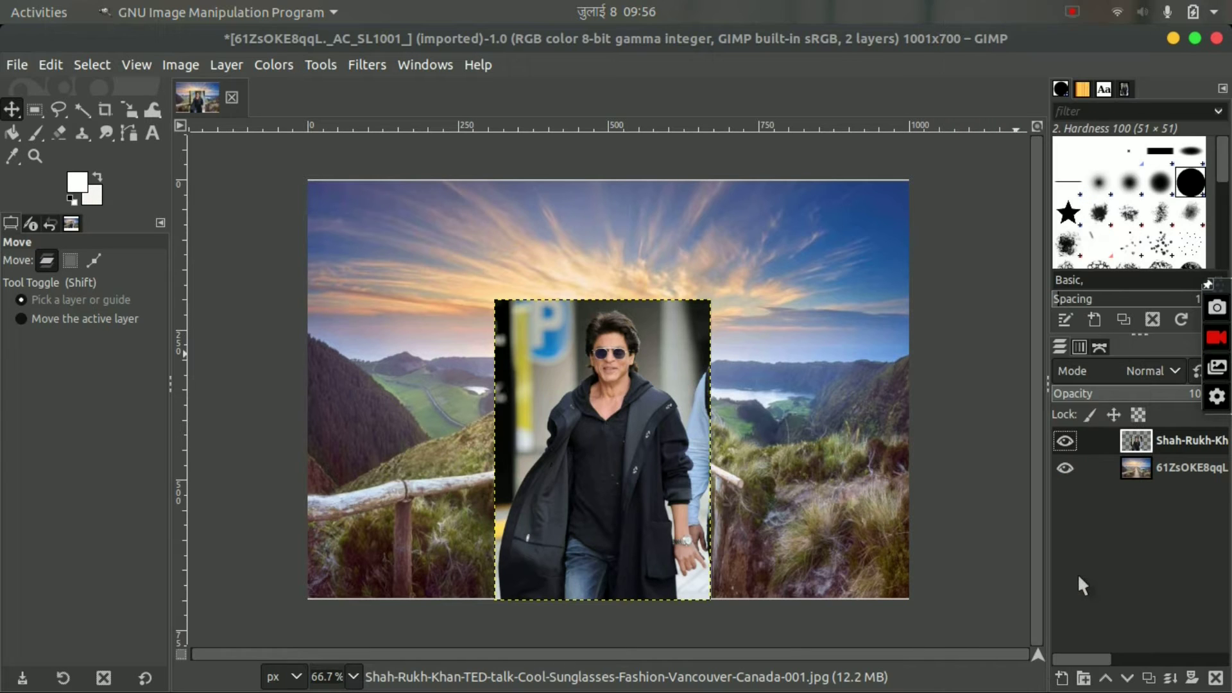
{"action": "right_click", "coordinate": [1124, 435]}
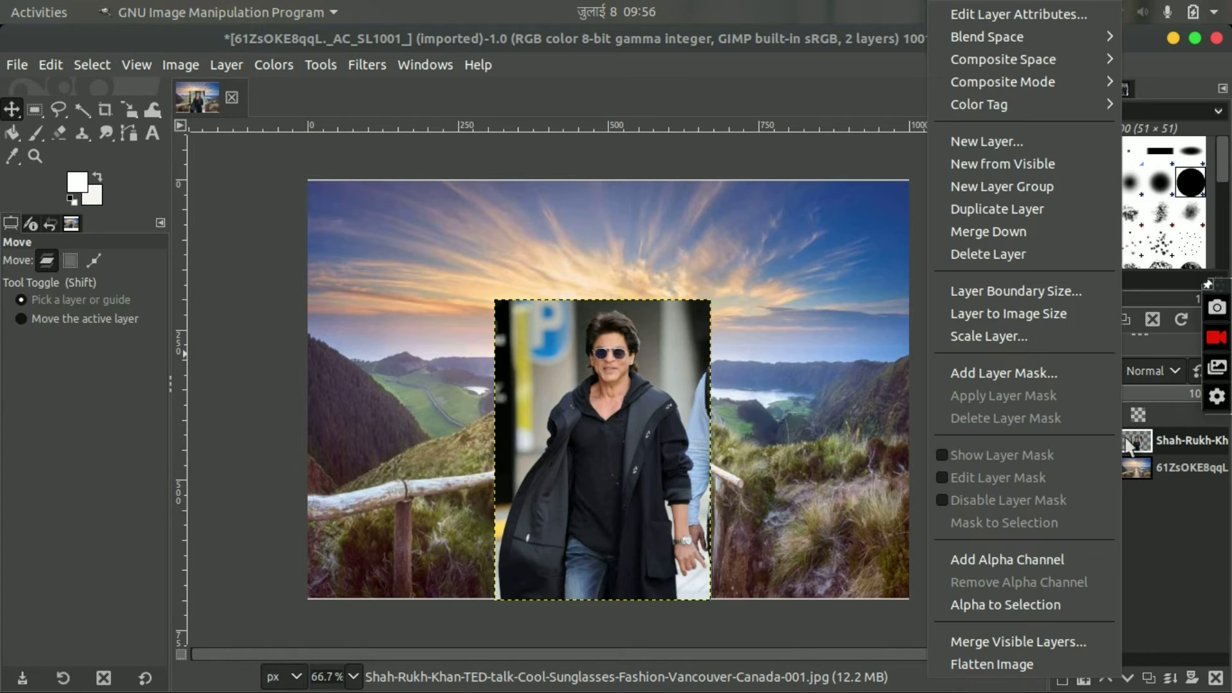
{"action": "left_click", "coordinate": [1006, 555]}
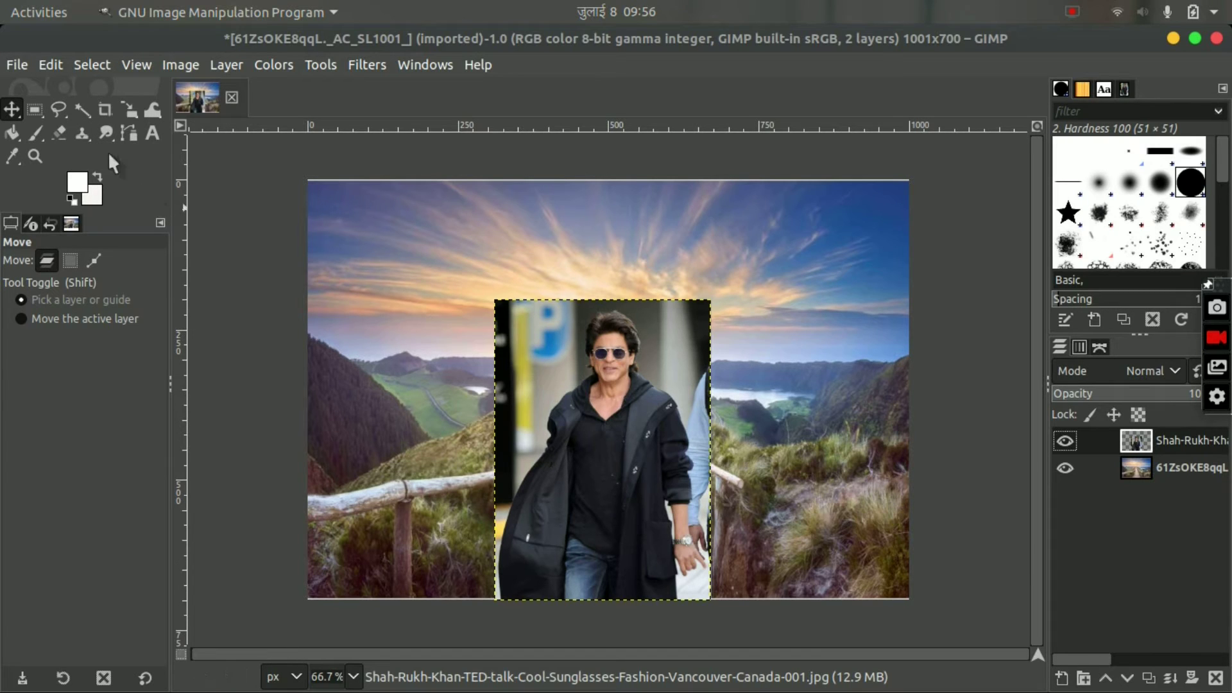
- Erase the photo background beside the man with the Eraser, revealing the landscape
{"action": "left_click", "coordinate": [60, 134]}
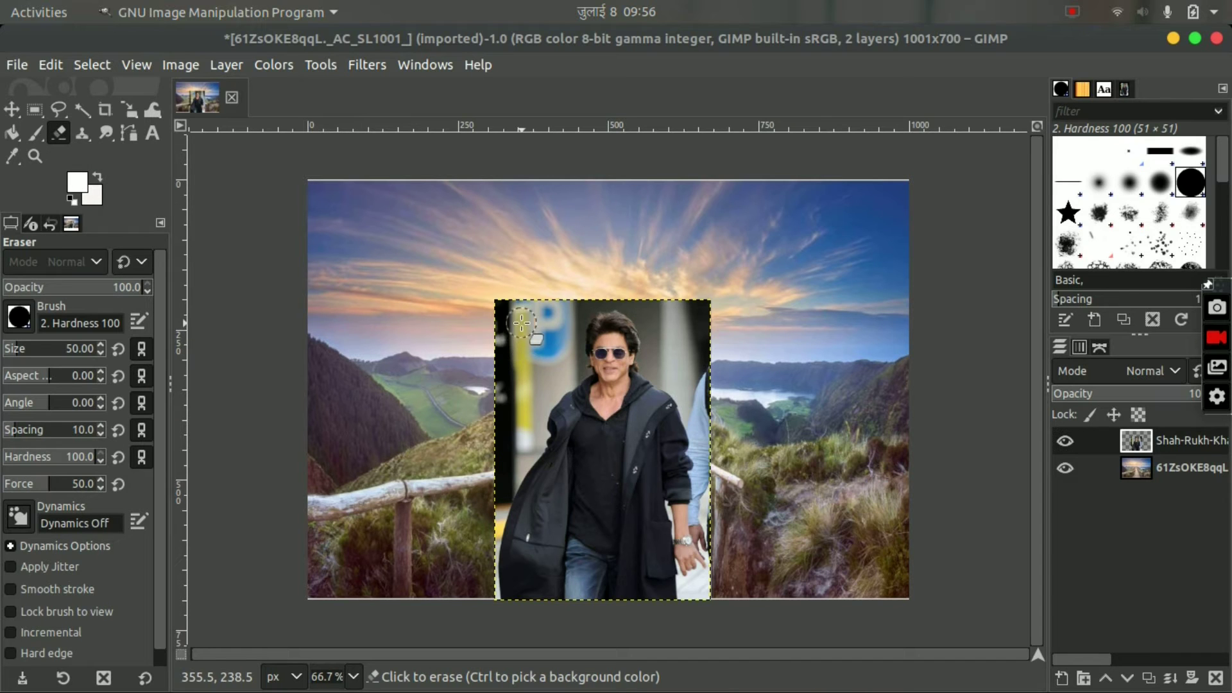
{"action": "mouse_move", "coordinate": [503, 333]}
{"action": "left_mouse_down"}
{"action": "mouse_move", "coordinate": [518, 321]}
{"action": "mouse_move", "coordinate": [511, 335]}
{"action": "mouse_move", "coordinate": [551, 345]}
{"action": "mouse_move", "coordinate": [497, 383]}
{"action": "mouse_move", "coordinate": [514, 386]}
{"action": "mouse_move", "coordinate": [513, 403]}
{"action": "mouse_move", "coordinate": [496, 478]}
{"action": "mouse_move", "coordinate": [558, 328]}
{"action": "mouse_move", "coordinate": [573, 308]}
{"action": "mouse_move", "coordinate": [631, 292]}
{"action": "mouse_move", "coordinate": [658, 298]}
{"action": "mouse_move", "coordinate": [717, 424]}
{"action": "mouse_move", "coordinate": [722, 470]}
{"action": "left_mouse_up"}
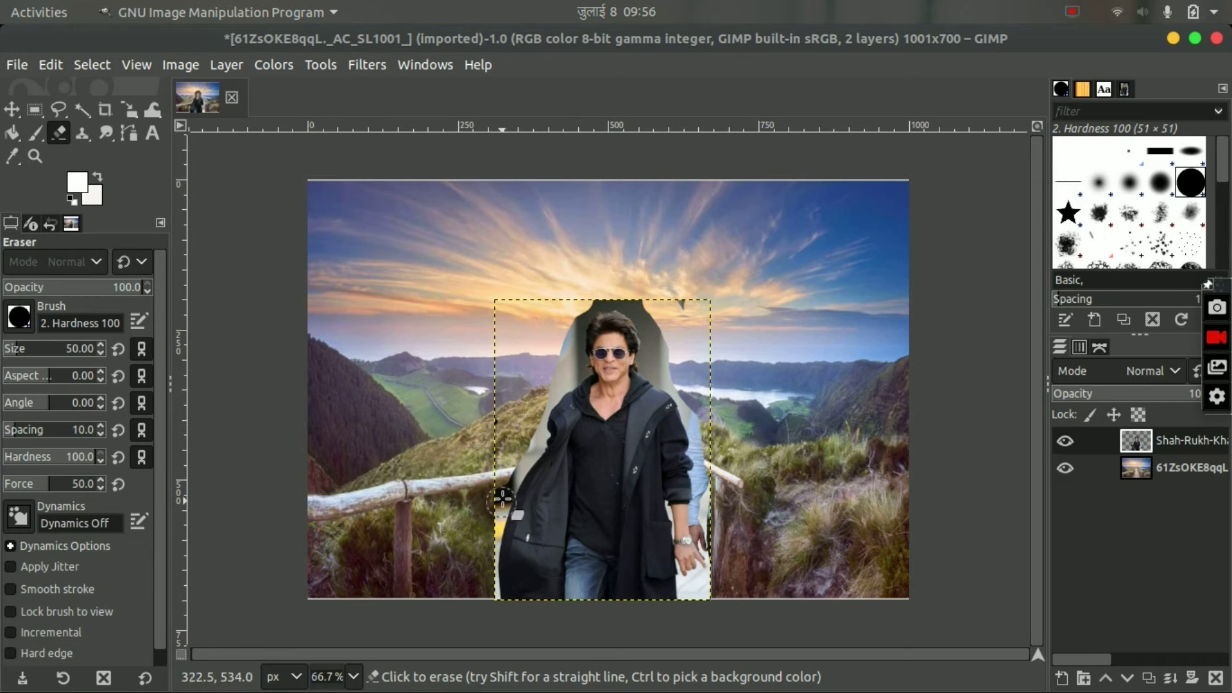
- Switch to the Paths tool and zoom in on the jacket edge
{"action": "left_click", "coordinate": [129, 134]}
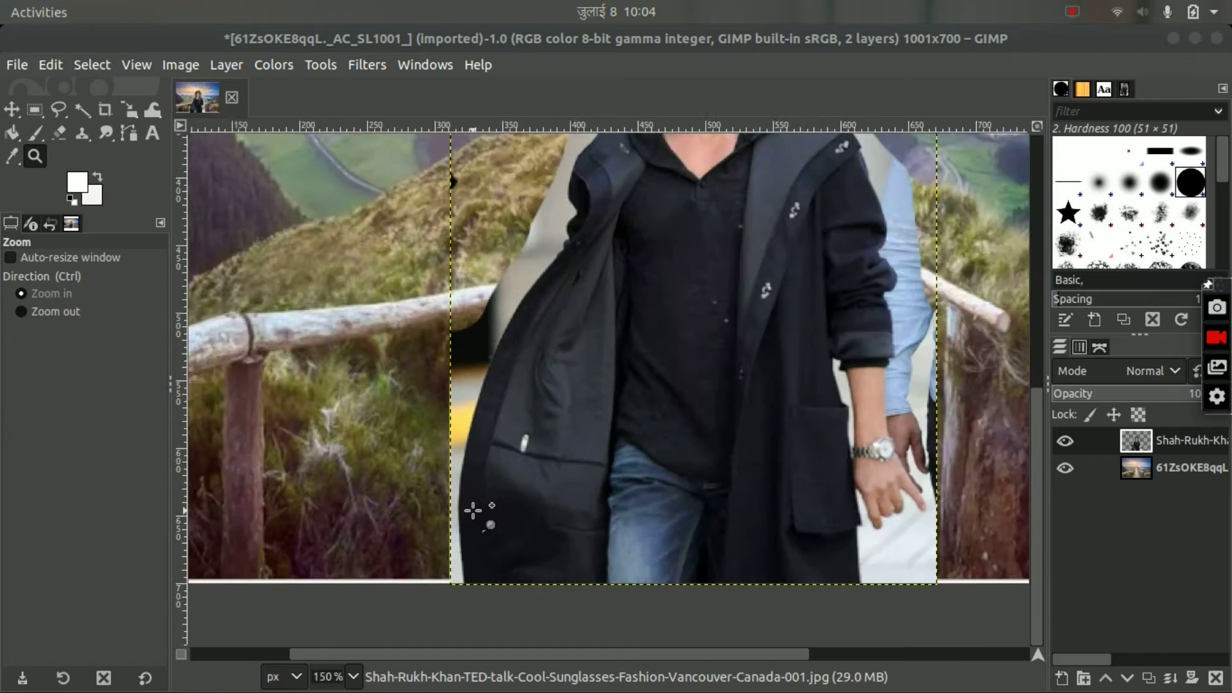
{"action": "left_click", "coordinate": [469, 468]}
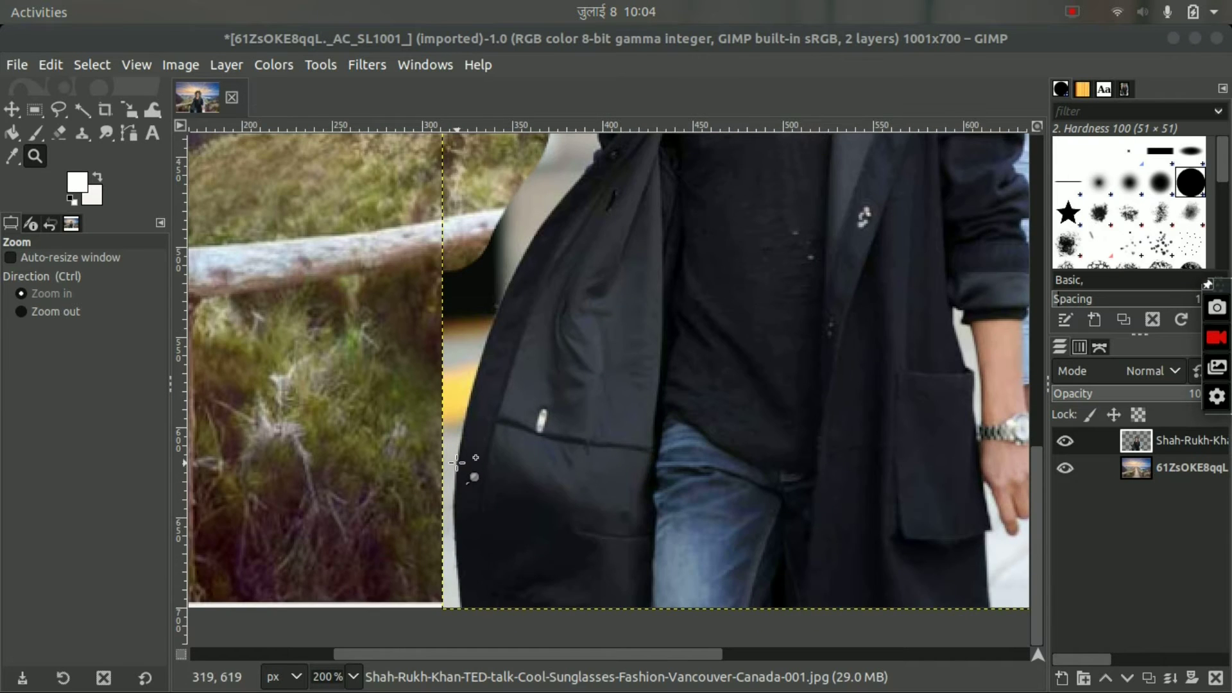
{"action": "left_click", "coordinate": [460, 458]}
{"action": "left_click", "coordinate": [461, 453], "text": "ctrl"}
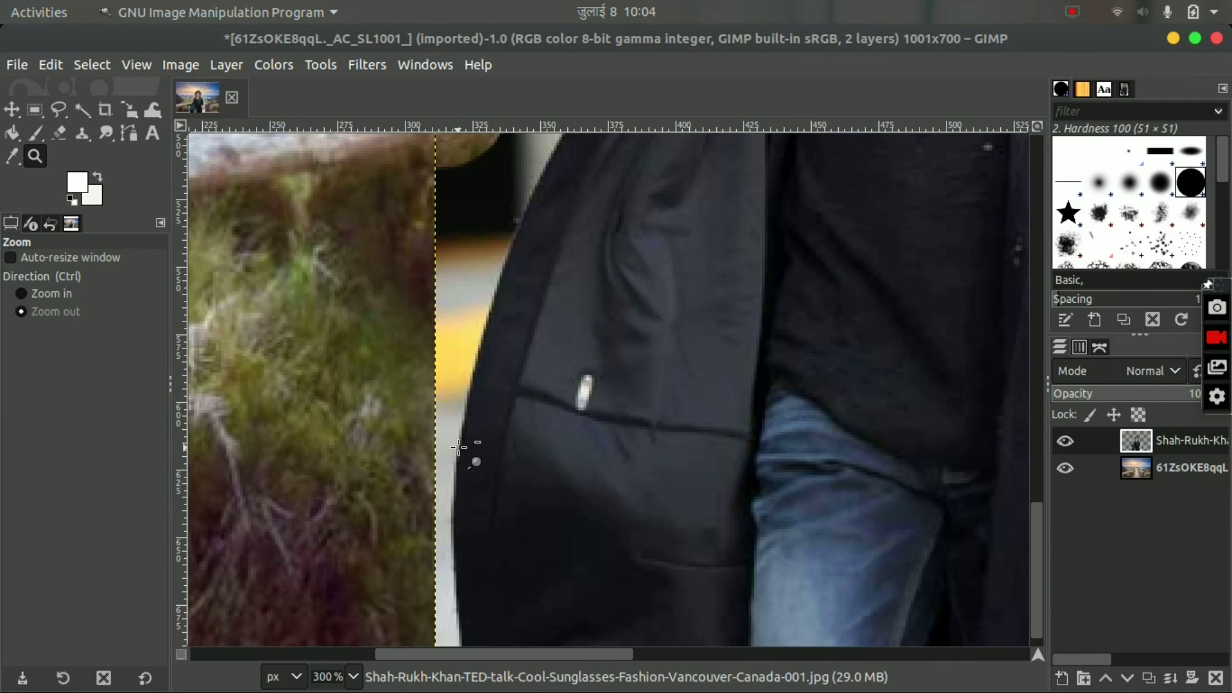
{"action": "scroll", "coordinate": [363, 393], "scroll_direction": "down", "scroll_amount": 2}
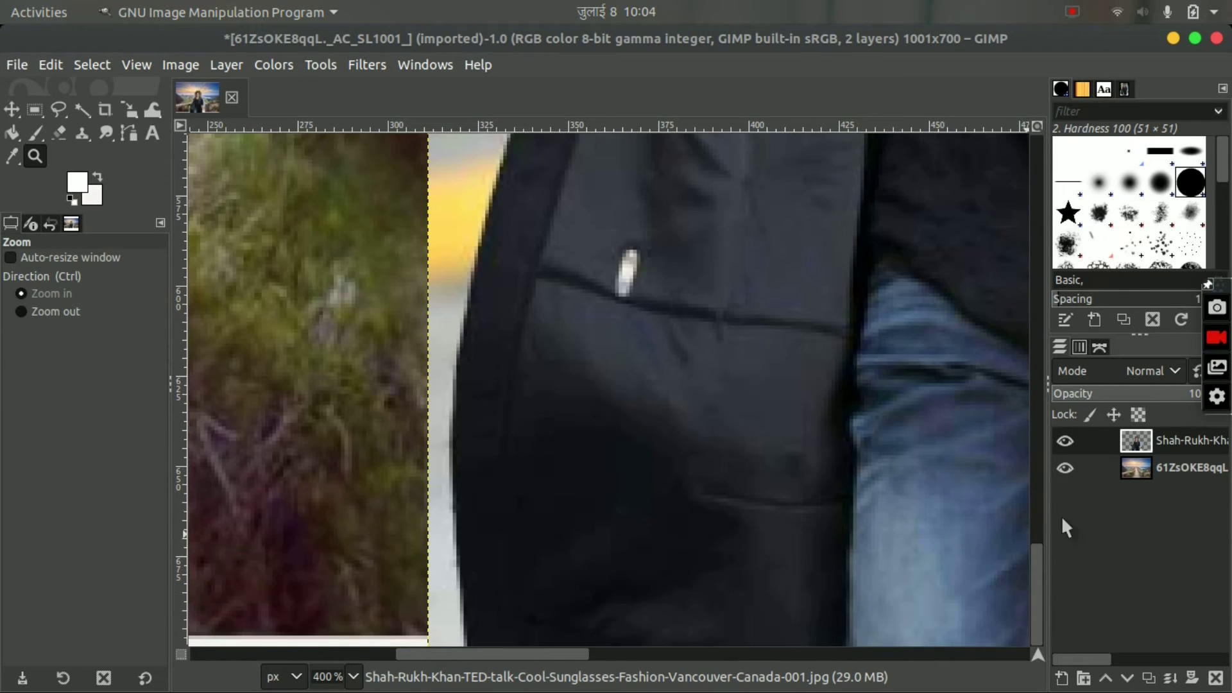
- Start the outline at the jacket edge and place anchors up its length
{"action": "left_click", "coordinate": [130, 138]}
{"action": "left_click", "coordinate": [449, 495]}
{"action": "left_click", "coordinate": [449, 442]}
{"action": "left_click", "coordinate": [451, 393]}
{"action": "left_click", "coordinate": [453, 361]}
{"action": "left_click", "coordinate": [461, 331]}
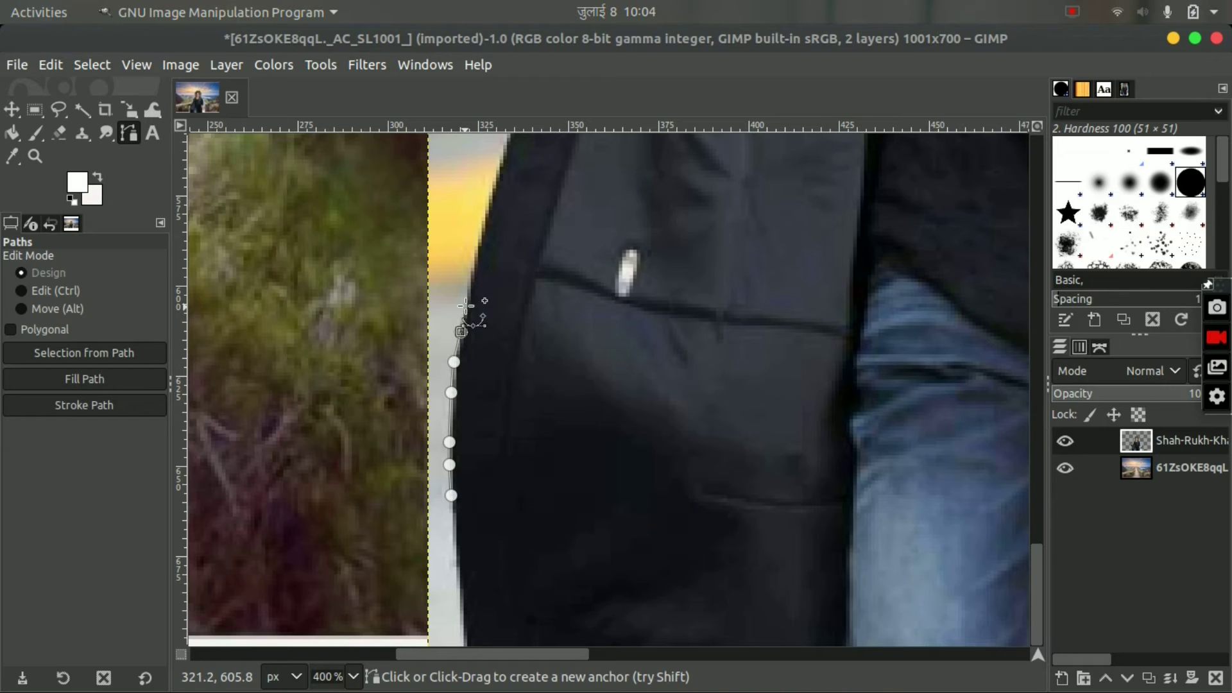
{"action": "left_click", "coordinate": [464, 306]}
{"action": "left_click", "coordinate": [476, 257]}
{"action": "left_click", "coordinate": [487, 203]}
{"action": "left_click", "coordinate": [494, 177]}
{"action": "left_click", "coordinate": [500, 157]}
{"action": "scroll", "coordinate": [501, 159], "scroll_direction": "up", "scroll_amount": 5}
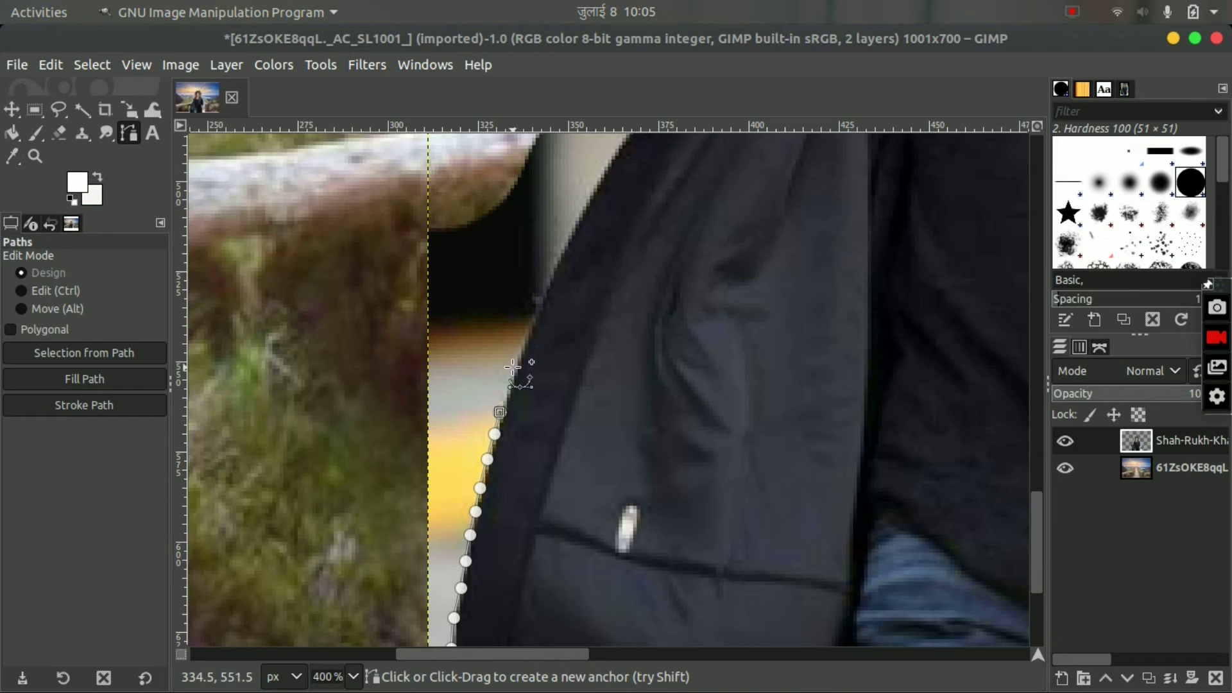
- Continue the path up the jacket's left edge and past the railing
{"action": "left_click", "coordinate": [510, 382]}
{"action": "left_click", "coordinate": [523, 351]}
{"action": "left_click", "coordinate": [531, 324]}
{"action": "left_click", "coordinate": [546, 293]}
{"action": "left_click", "coordinate": [560, 263]}
{"action": "left_click", "coordinate": [575, 232]}
{"action": "scroll", "coordinate": [582, 237], "scroll_direction": "up", "scroll_amount": 3}
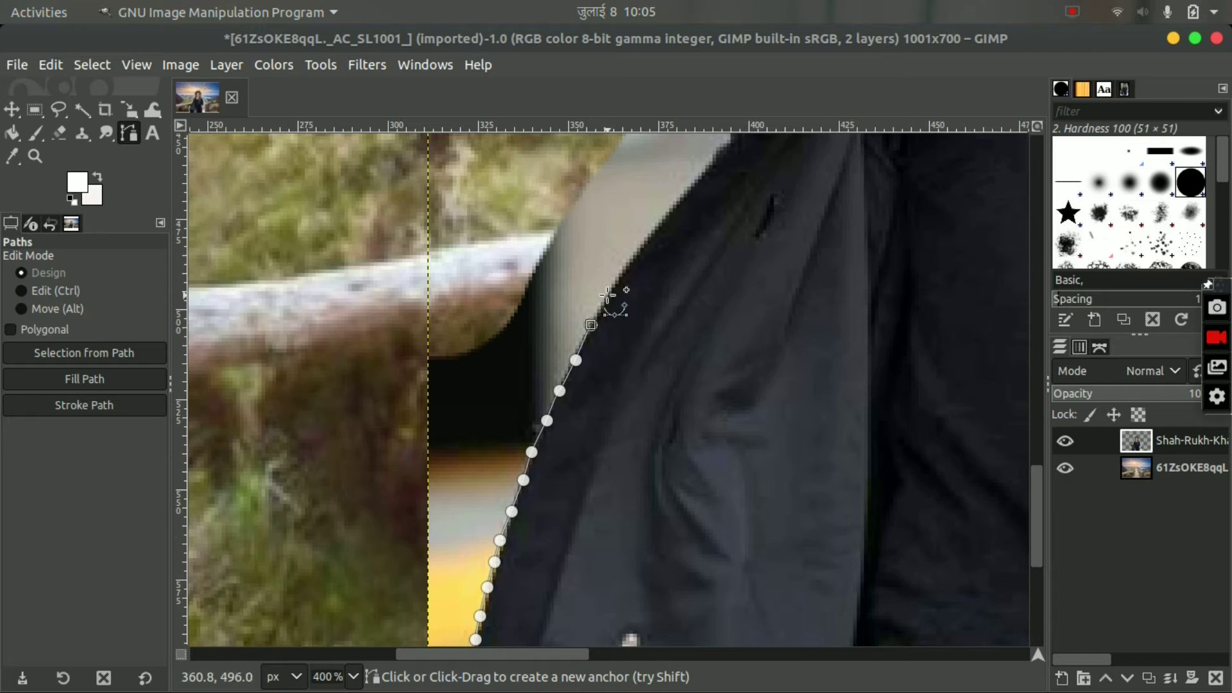
{"action": "left_click", "coordinate": [607, 293]}
{"action": "left_click", "coordinate": [625, 267]}
{"action": "left_click", "coordinate": [650, 236]}
{"action": "left_click", "coordinate": [665, 216]}
{"action": "left_click", "coordinate": [682, 197]}
{"action": "scroll", "coordinate": [732, 169], "scroll_direction": "up", "scroll_amount": 5}
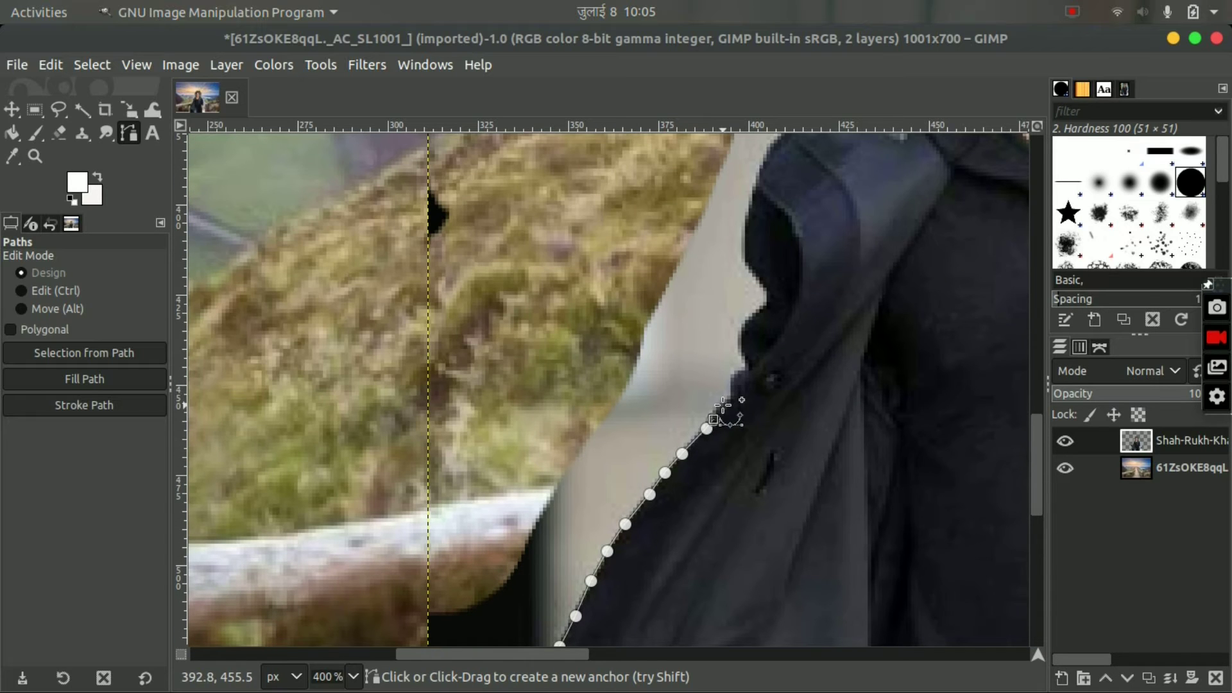
- Trace the jacket edge toward the shoulder, following the shoulder's bend
{"action": "left_click", "coordinate": [713, 420]}
{"action": "left_click", "coordinate": [722, 405]}
{"action": "left_click", "coordinate": [730, 381]}
{"action": "left_click", "coordinate": [744, 369]}
{"action": "left_click", "coordinate": [739, 335]}
{"action": "left_click", "coordinate": [765, 293]}
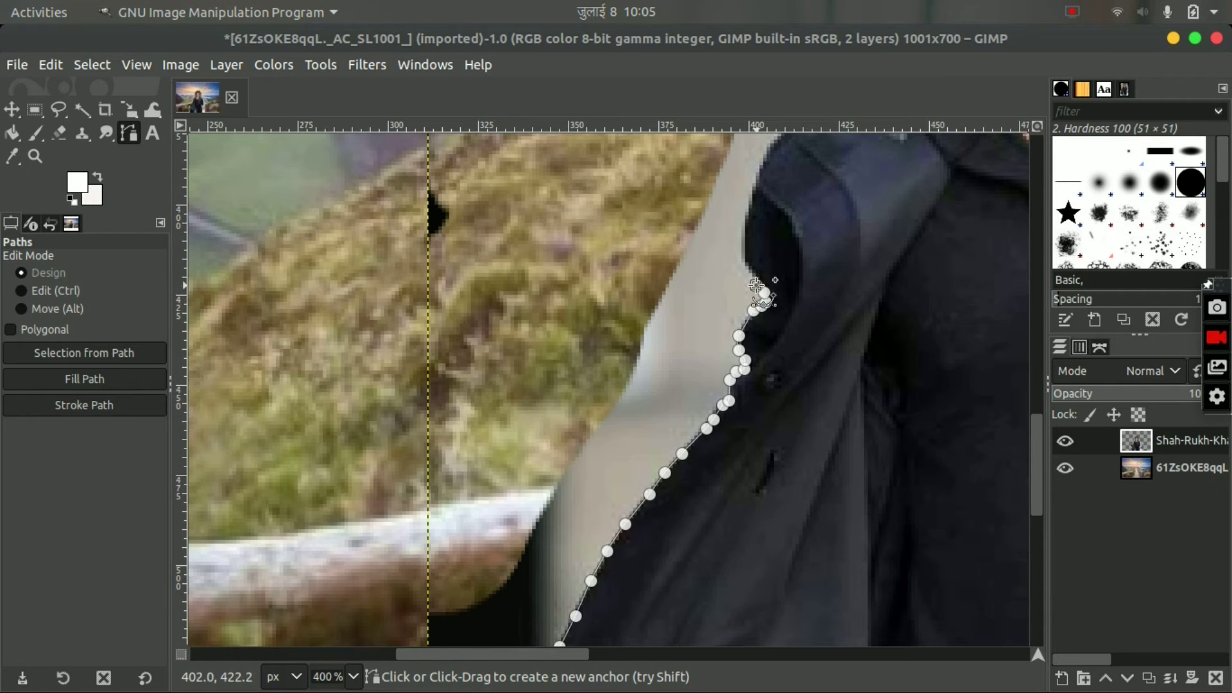
{"action": "left_click", "coordinate": [748, 273]}
{"action": "left_click", "coordinate": [744, 244]}
{"action": "left_click", "coordinate": [747, 211]}
{"action": "scroll", "coordinate": [770, 202], "scroll_direction": "up", "scroll_amount": 3}
{"action": "left_click", "coordinate": [753, 318]}
{"action": "left_click", "coordinate": [759, 292]}
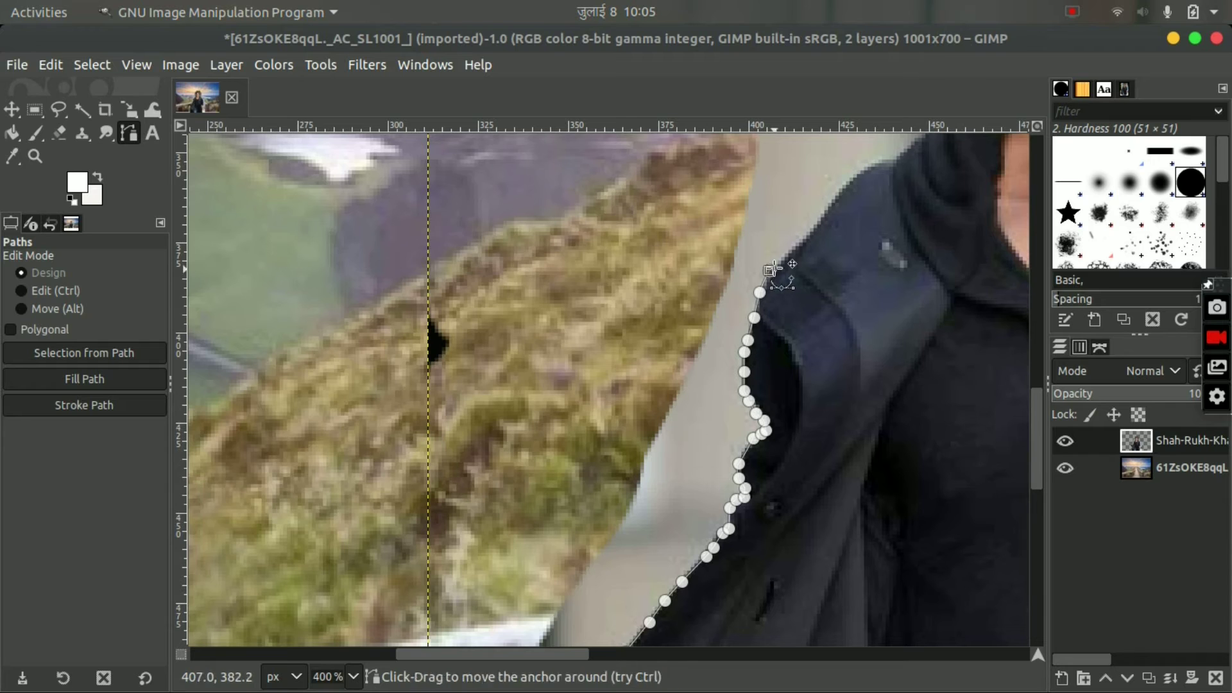
- Extend the path up the hood edge and curve it toward the jaw
{"action": "left_click", "coordinate": [786, 256]}
{"action": "left_click", "coordinate": [801, 241]}
{"action": "left_click", "coordinate": [844, 192]}
{"action": "left_click", "coordinate": [872, 163]}
{"action": "left_click", "coordinate": [897, 159]}
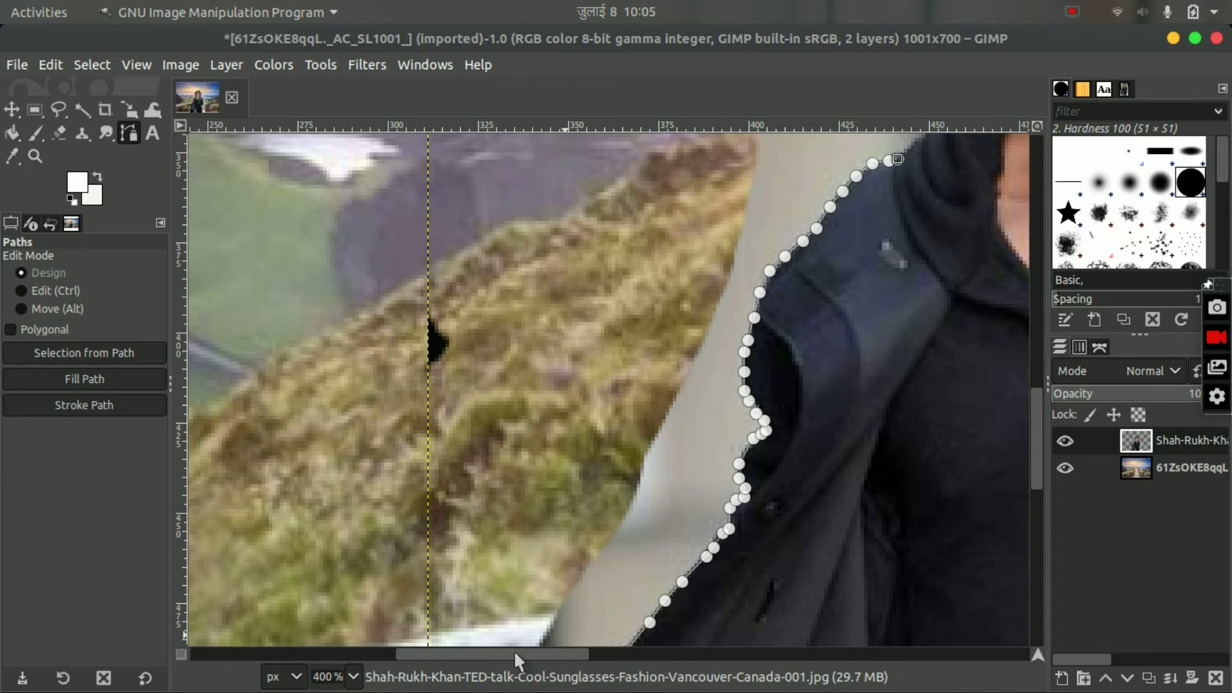
{"action": "scroll", "coordinate": [514, 650], "scroll_direction": "right", "scroll_amount": 5}
{"action": "scroll", "coordinate": [682, 435], "scroll_direction": "up", "scroll_amount": 6}
{"action": "left_click", "coordinate": [688, 385]}
{"action": "left_click", "coordinate": [718, 357]}
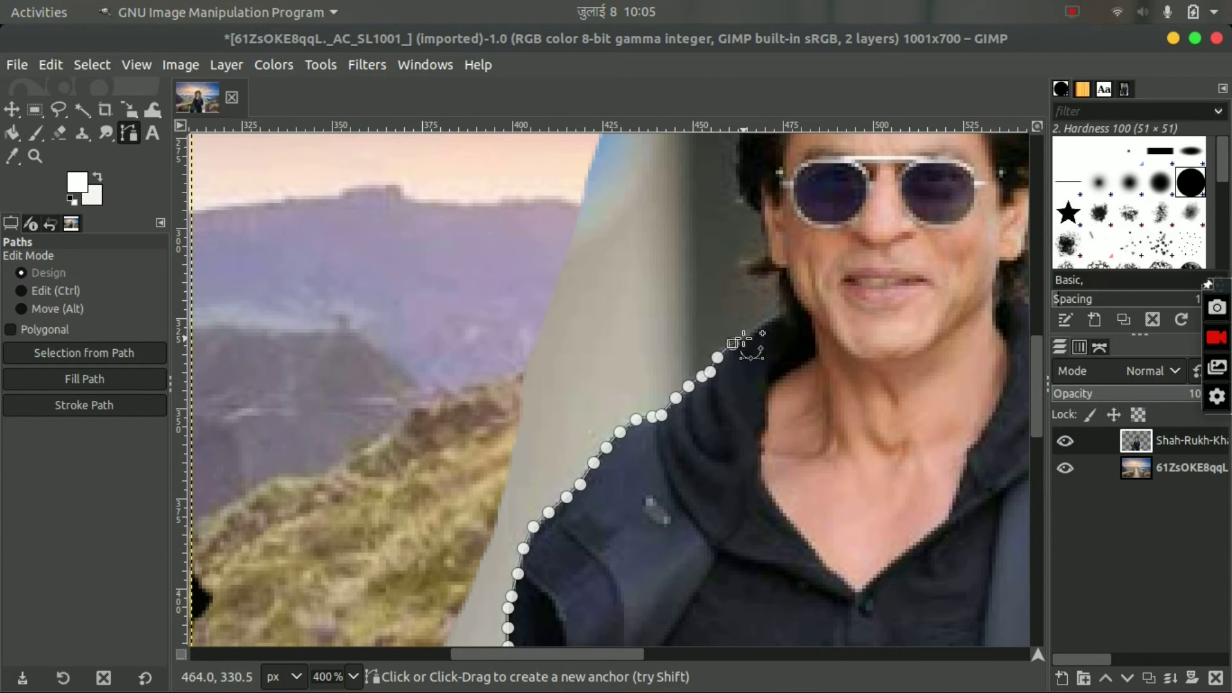
{"action": "left_click", "coordinate": [733, 345]}
{"action": "left_click", "coordinate": [778, 321]}
{"action": "scroll", "coordinate": [771, 327], "scroll_direction": "up", "scroll_amount": 3}
{"action": "left_click", "coordinate": [776, 425]}
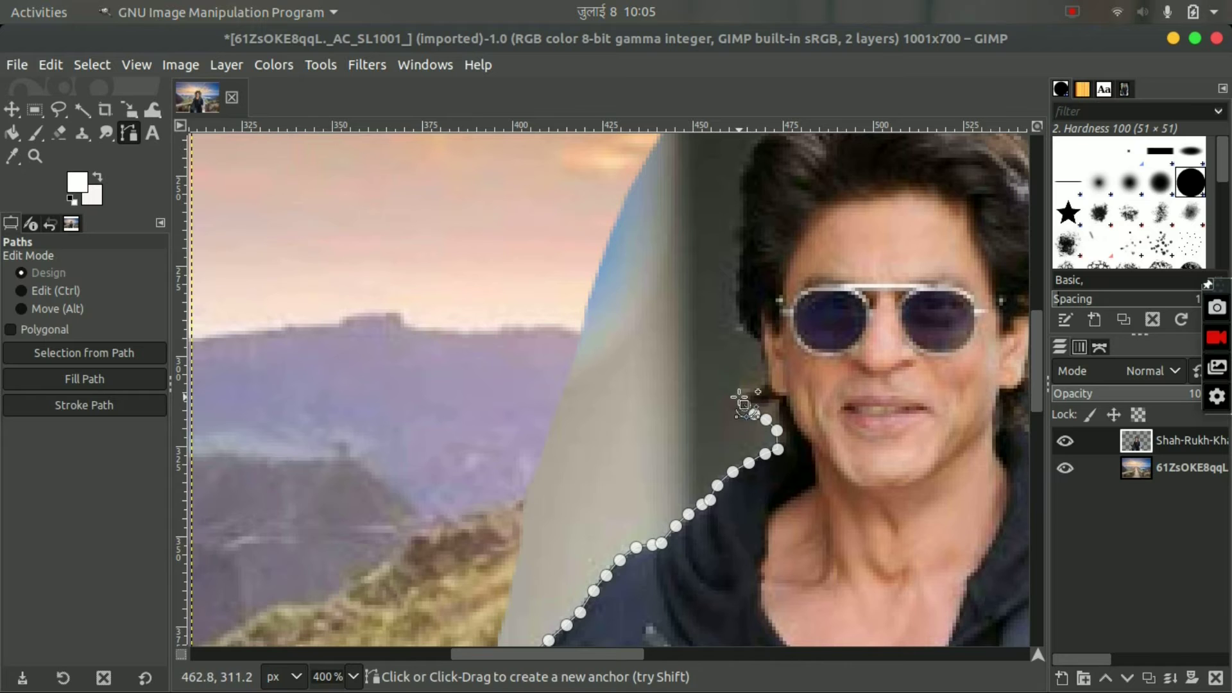
- Trace the path up the jawline toward the hair
{"action": "left_click", "coordinate": [744, 405]}
{"action": "scroll", "coordinate": [776, 413], "scroll_direction": "up", "scroll_amount": 3}
{"action": "scroll", "coordinate": [806, 491], "scroll_direction": "up", "scroll_amount": 1}
{"action": "left_click", "coordinate": [738, 301]}
{"action": "left_click", "coordinate": [752, 295]}
{"action": "left_click", "coordinate": [754, 280]}
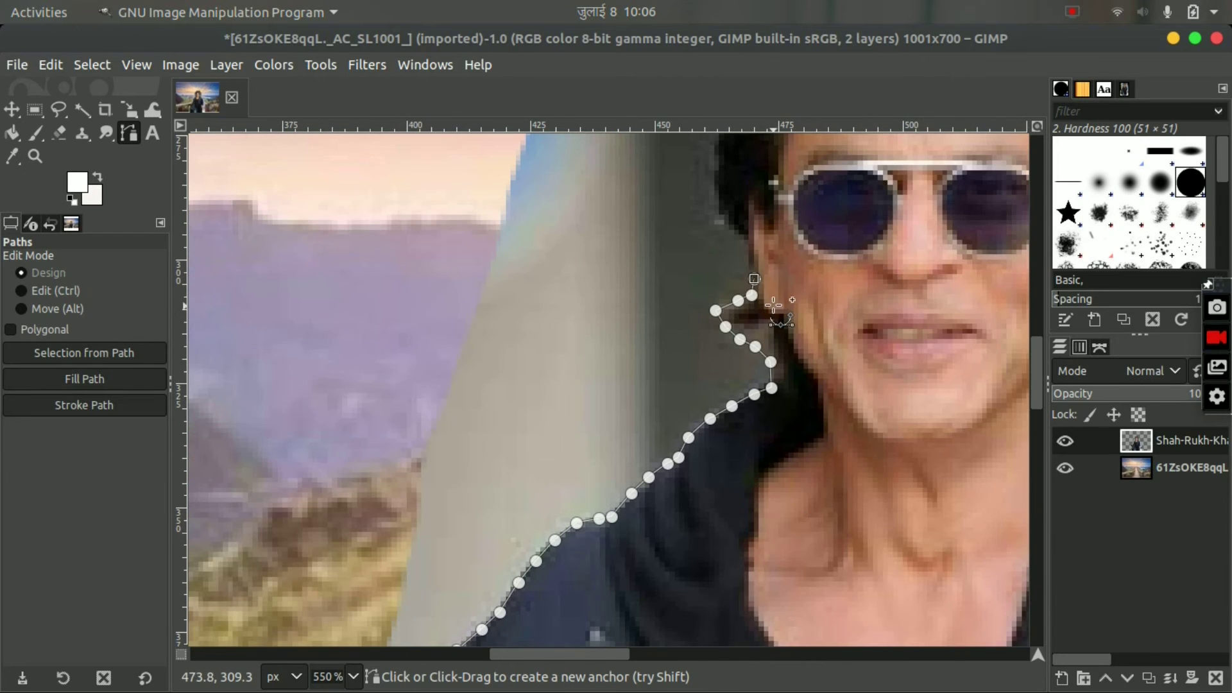
{"action": "left_click", "coordinate": [746, 252]}
{"action": "left_click", "coordinate": [729, 232]}
{"action": "scroll", "coordinate": [718, 222], "scroll_direction": "up", "scroll_amount": 3}
{"action": "left_click", "coordinate": [719, 346]}
- Outline the left side of the hair up toward the top of the head
{"action": "left_click", "coordinate": [714, 307]}
{"action": "left_click", "coordinate": [716, 273]}
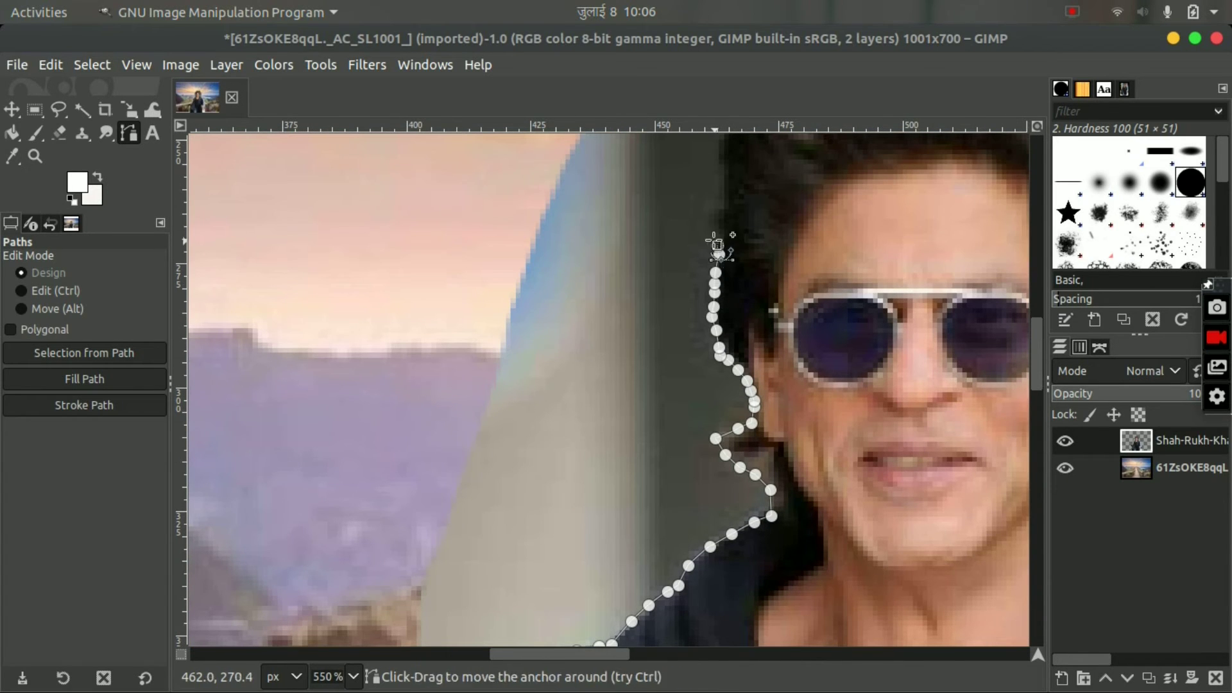
{"action": "left_click", "coordinate": [712, 230]}
{"action": "scroll", "coordinate": [732, 220], "scroll_direction": "up", "scroll_amount": 3}
{"action": "left_click", "coordinate": [722, 304]}
{"action": "left_click", "coordinate": [723, 276]}
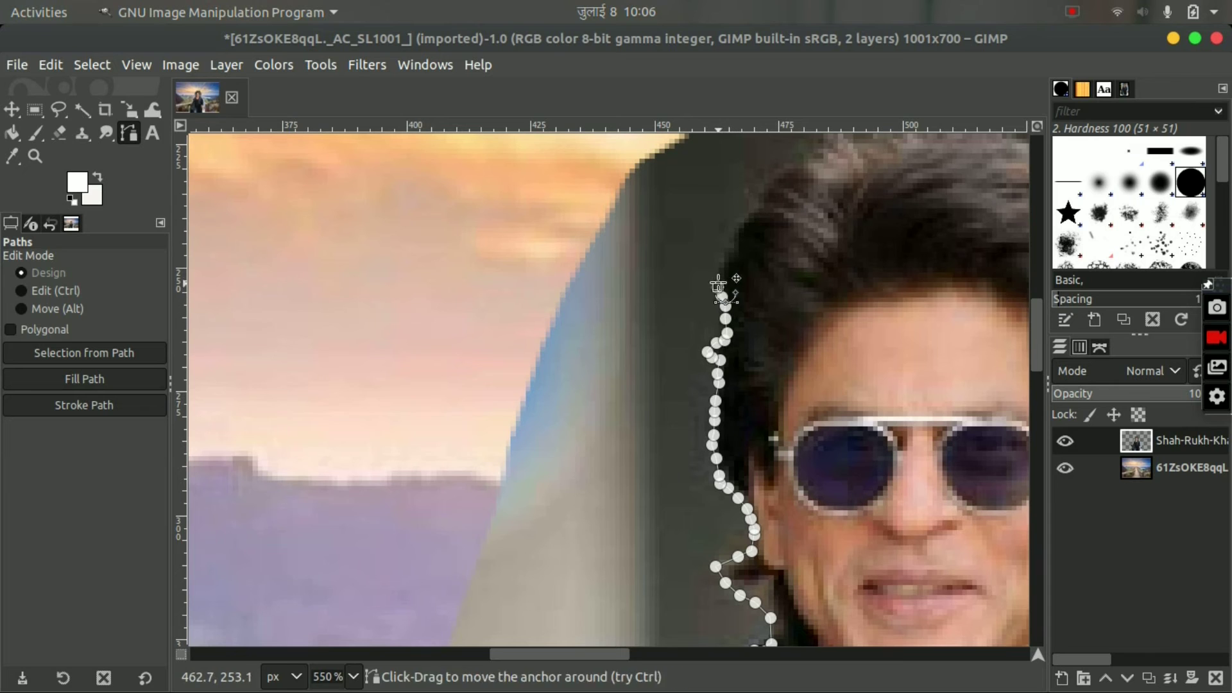
{"action": "left_click", "coordinate": [736, 239]}
{"action": "left_click", "coordinate": [743, 220]}
{"action": "scroll", "coordinate": [749, 197], "scroll_direction": "up", "scroll_amount": 3}
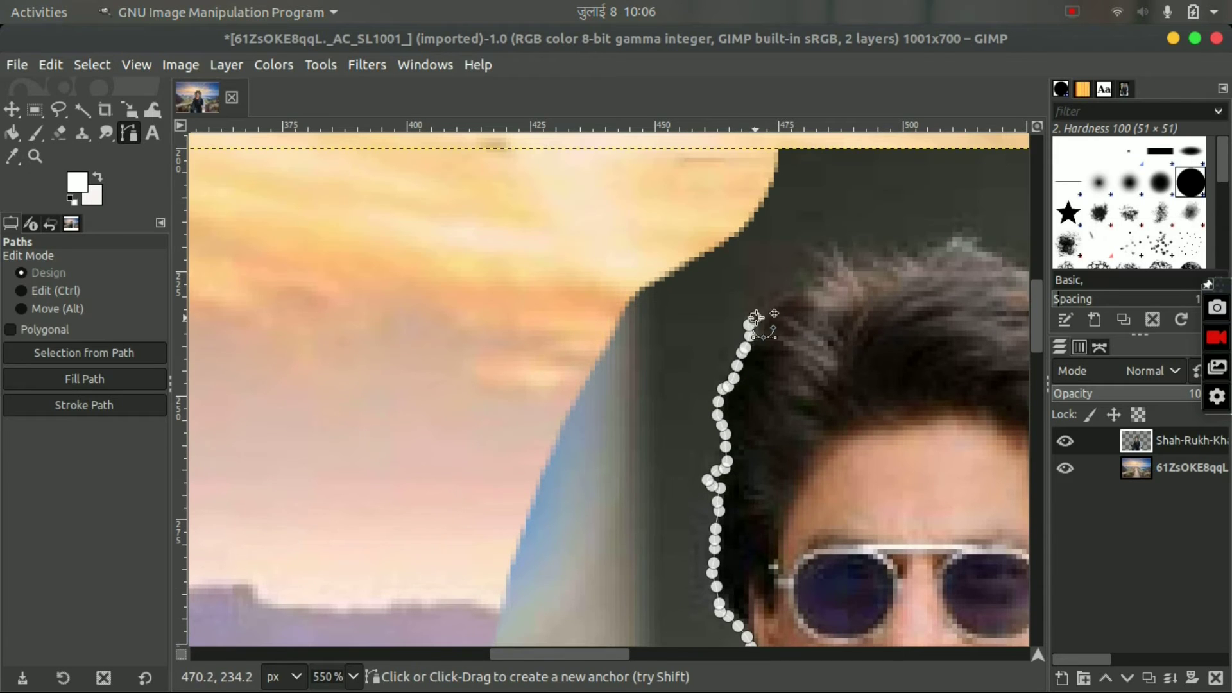
{"action": "left_click", "coordinate": [770, 304]}
{"action": "left_click", "coordinate": [810, 281]}
{"action": "left_click", "coordinate": [809, 253]}
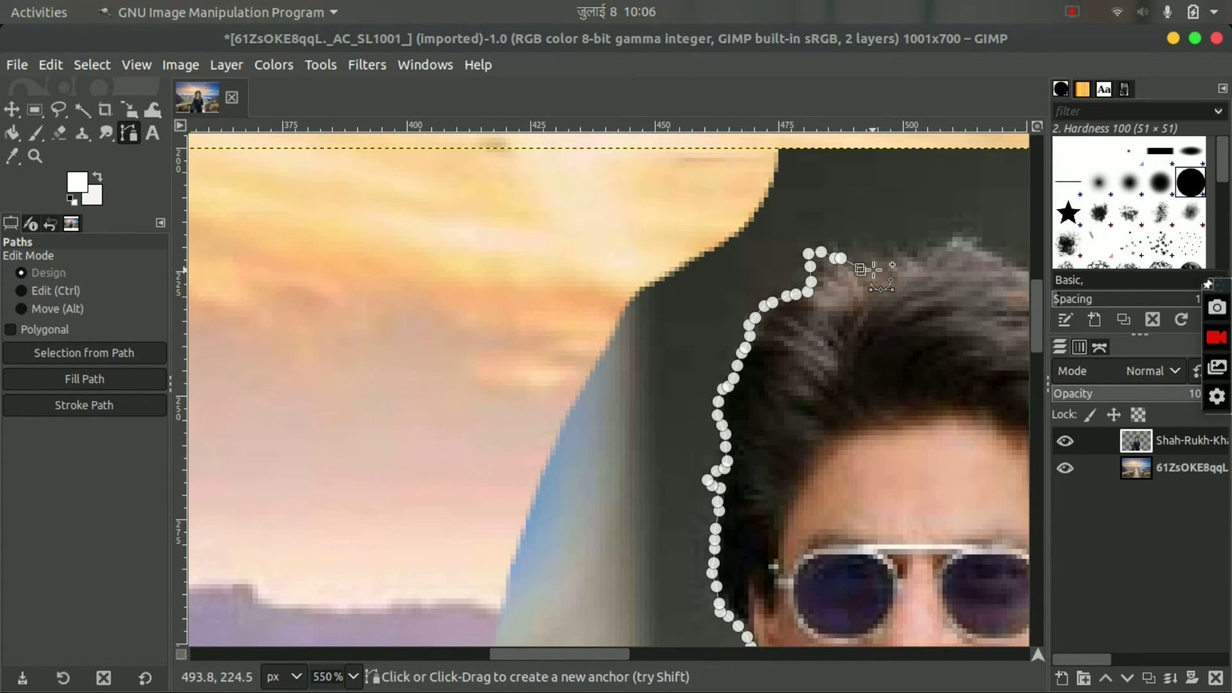
{"action": "left_click_drag", "start_coordinate": [592, 654], "coordinate": [664, 653]}
- Trace across the top of the hair and round over its right side
{"action": "left_click", "coordinate": [424, 259]}
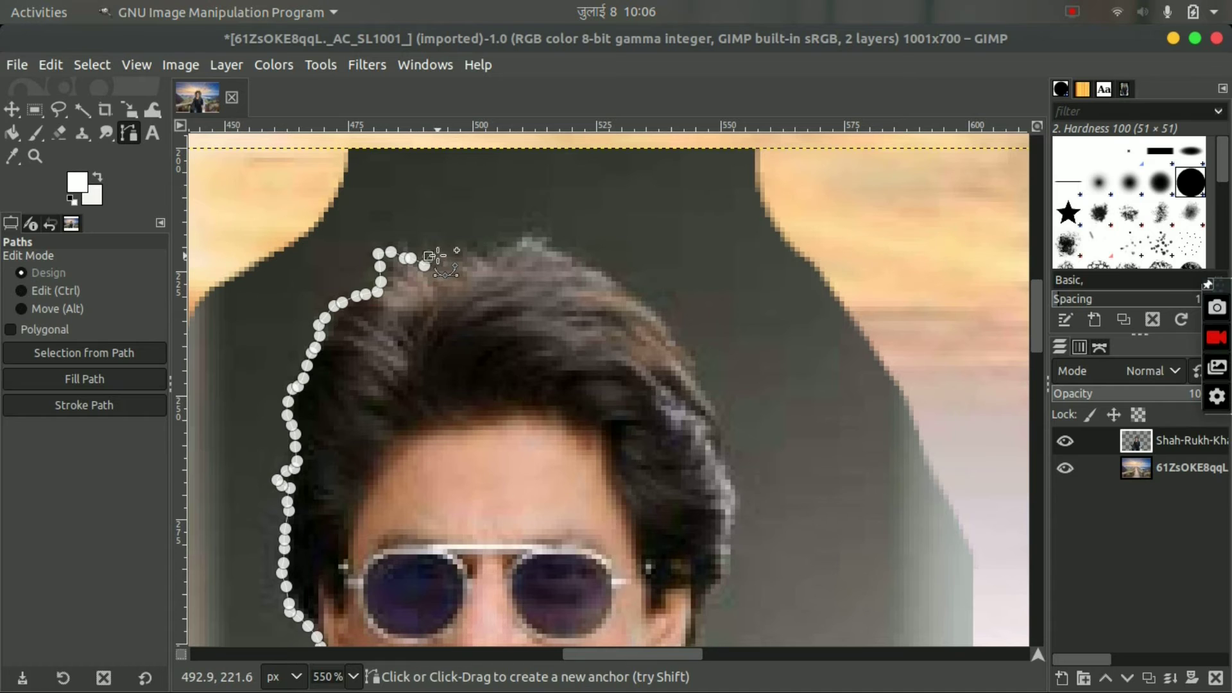
{"action": "left_click", "coordinate": [482, 251]}
{"action": "left_click", "coordinate": [512, 248]}
{"action": "left_click", "coordinate": [551, 241]}
{"action": "left_click", "coordinate": [590, 269]}
{"action": "left_click", "coordinate": [624, 289]}
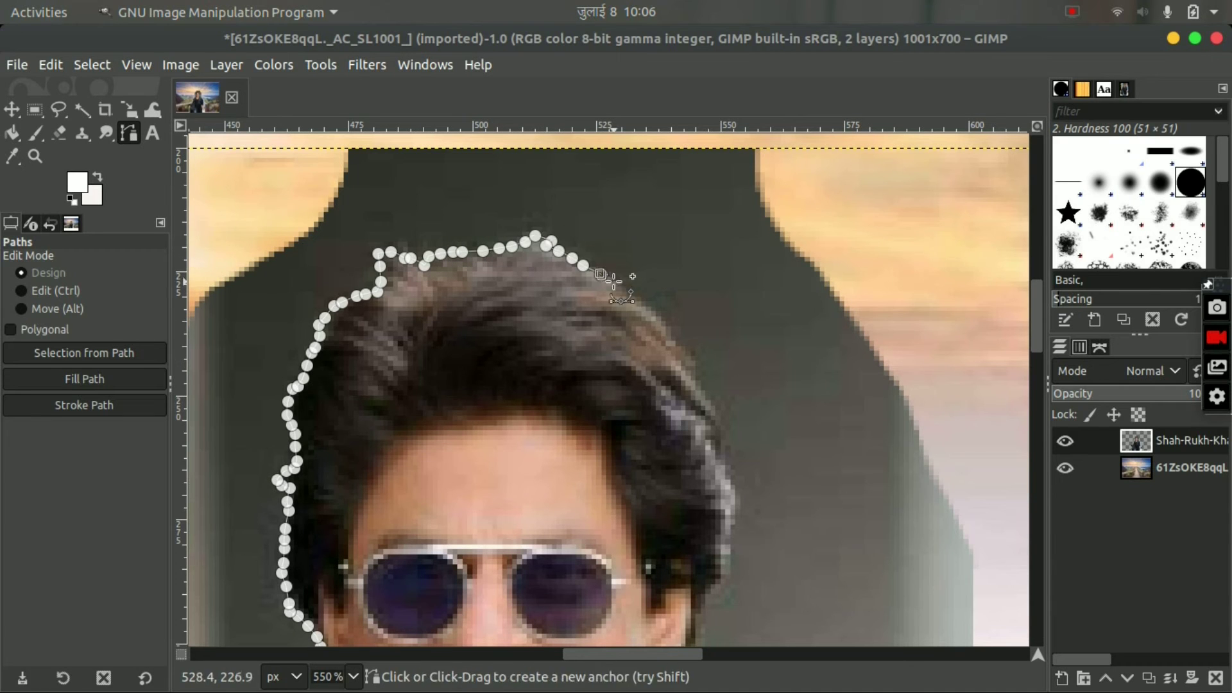
{"action": "left_click", "coordinate": [664, 326]}
{"action": "left_click", "coordinate": [676, 339]}
{"action": "left_click", "coordinate": [692, 360]}
{"action": "left_click", "coordinate": [698, 389]}
- Run the path down the right of the hair and face to the chin
{"action": "left_click", "coordinate": [727, 446]}
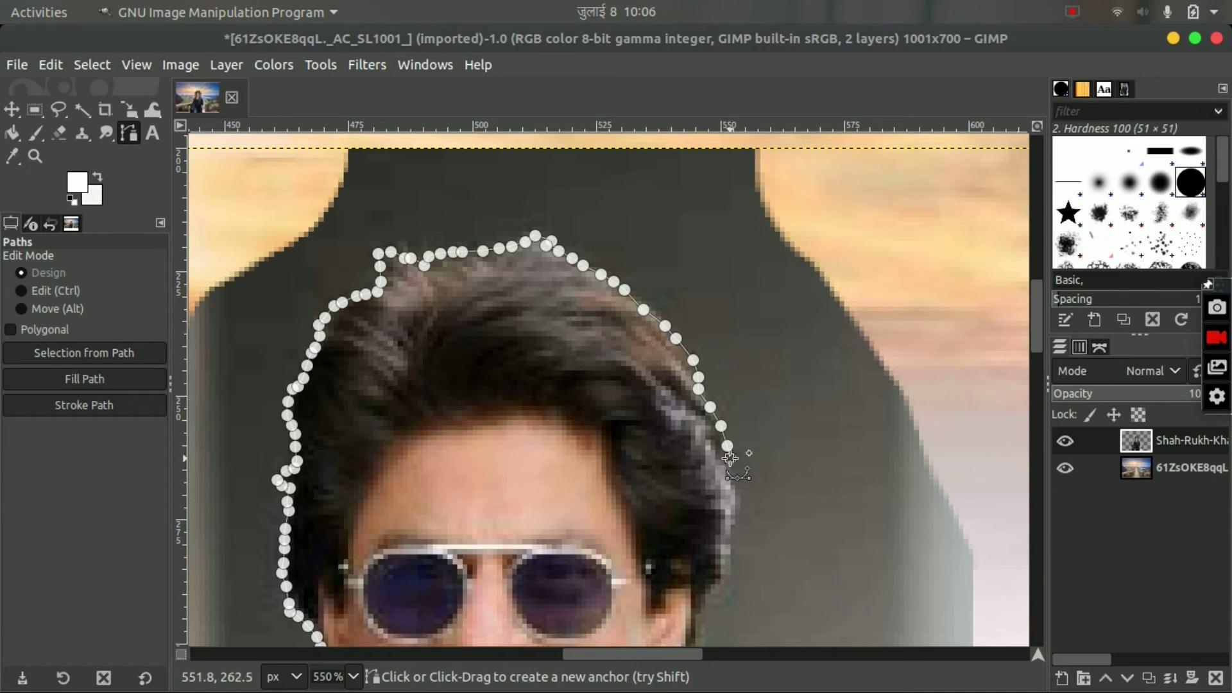
{"action": "left_click", "coordinate": [731, 477]}
{"action": "left_click", "coordinate": [735, 518]}
{"action": "left_click", "coordinate": [727, 548]}
{"action": "left_click", "coordinate": [721, 584]}
{"action": "scroll", "coordinate": [709, 596], "scroll_direction": "down", "scroll_amount": 3}
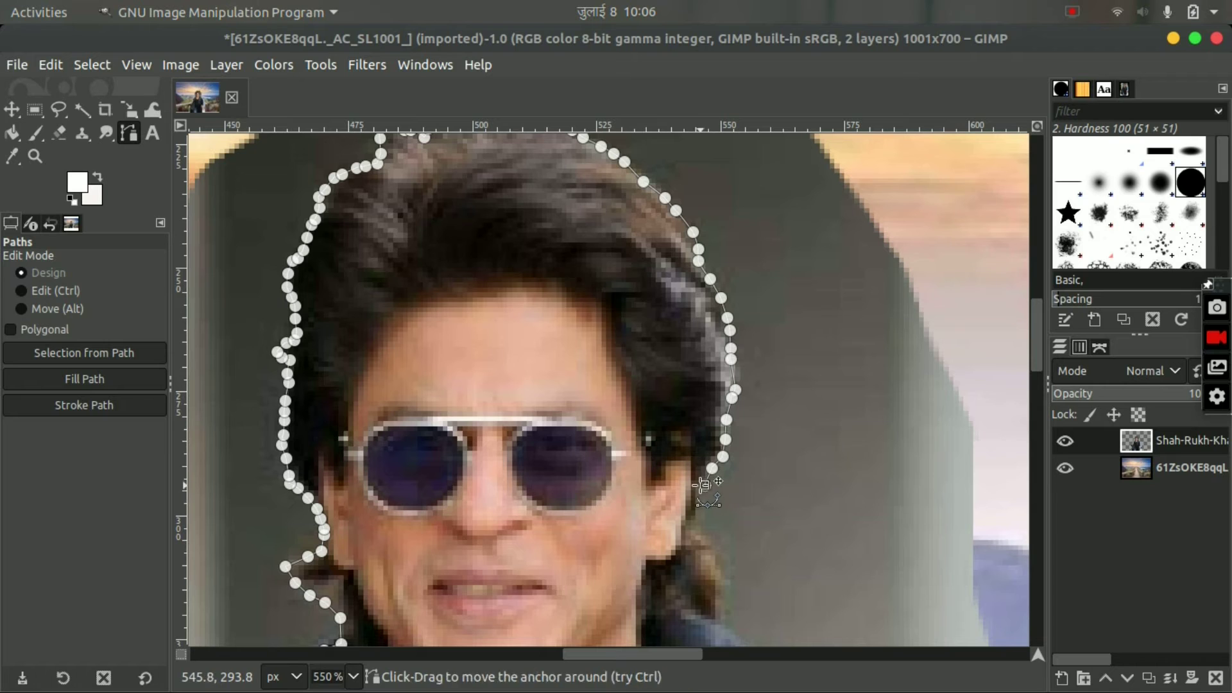
{"action": "left_click", "coordinate": [698, 489]}
{"action": "left_click", "coordinate": [697, 515]}
{"action": "left_click", "coordinate": [705, 539]}
{"action": "left_click", "coordinate": [713, 559]}
{"action": "left_click", "coordinate": [717, 585]}
{"action": "left_click", "coordinate": [719, 607]}
{"action": "scroll", "coordinate": [718, 605], "scroll_direction": "down", "scroll_amount": 5}
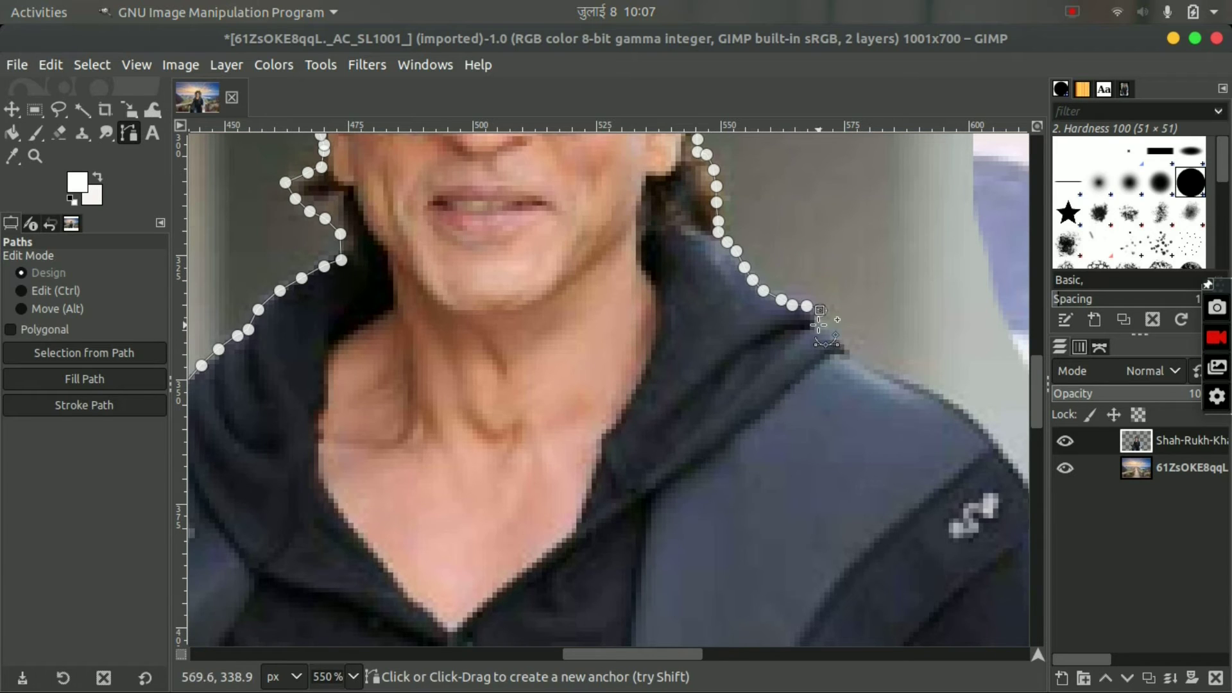
- Extend the path along the hood edge down to the shoulder
{"action": "left_click_drag", "start_coordinate": [804, 306], "coordinate": [948, 404]}
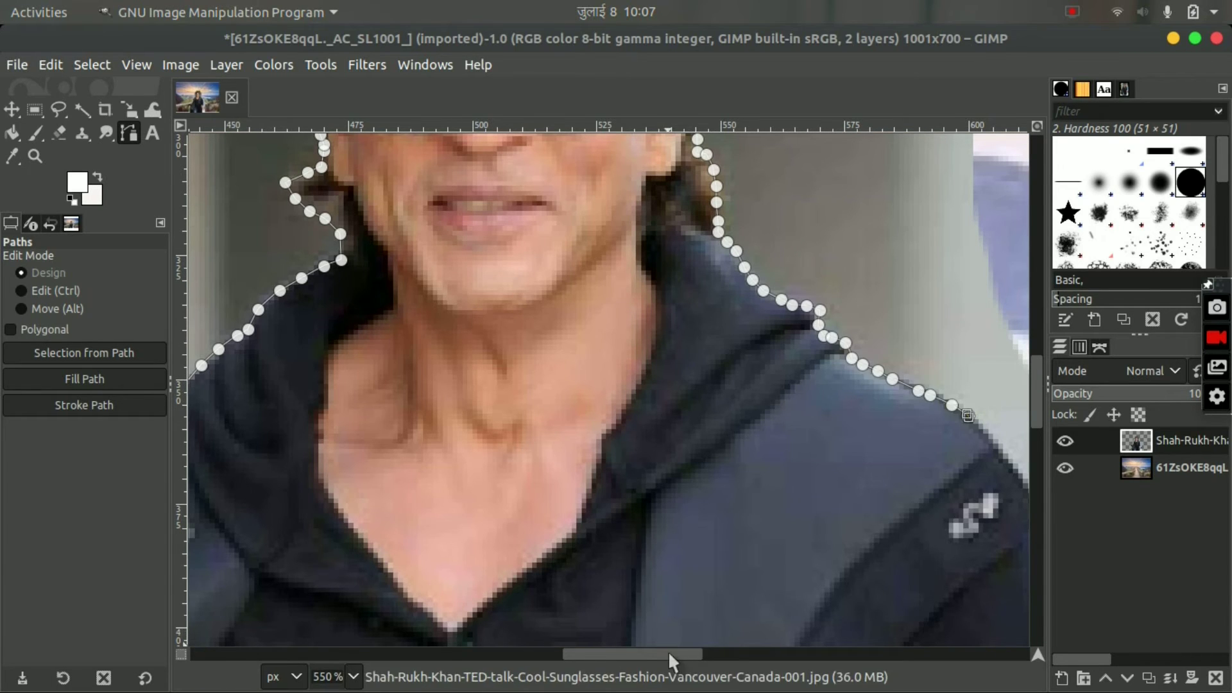
{"action": "left_click_drag", "start_coordinate": [668, 653], "coordinate": [700, 653]}
{"action": "left_click", "coordinate": [794, 424]}
{"action": "left_click", "coordinate": [843, 494]}
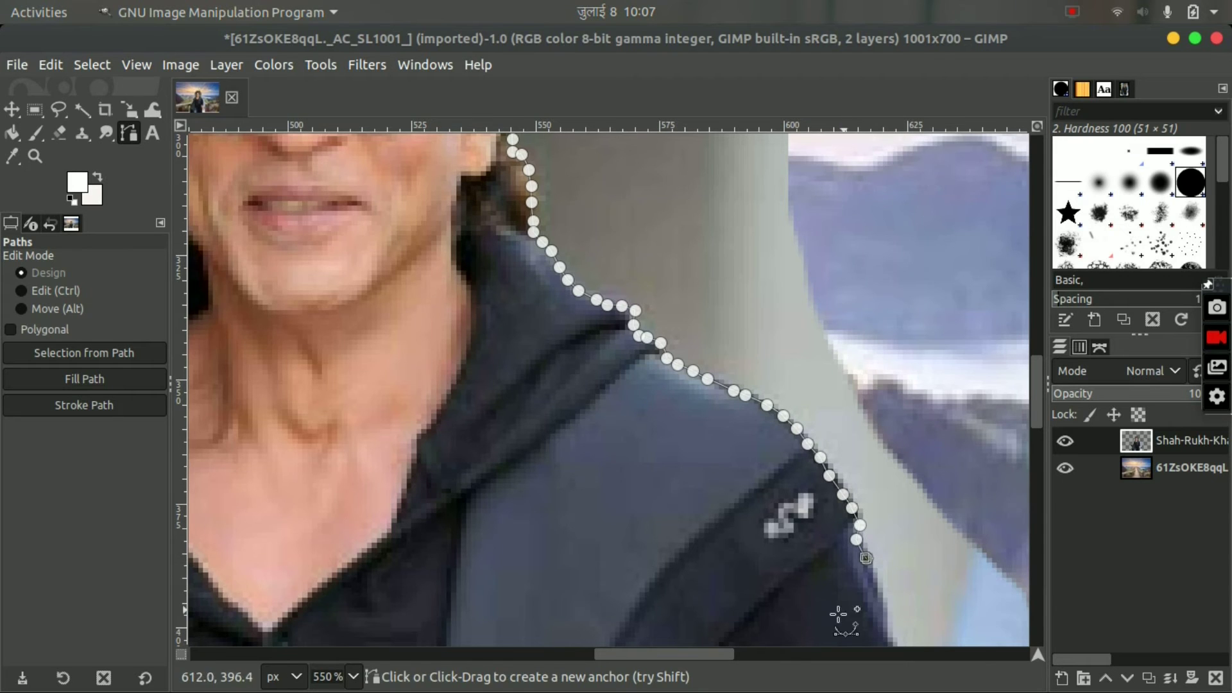
{"action": "scroll", "coordinate": [845, 619], "scroll_direction": "down", "scroll_amount": 3}
{"action": "scroll", "coordinate": [844, 619], "scroll_direction": "right", "scroll_amount": 2}
{"action": "scroll", "coordinate": [778, 527], "scroll_direction": "down", "scroll_amount": 2}
{"action": "left_click", "coordinate": [744, 195]}
{"action": "left_click", "coordinate": [754, 231]}
- Trace down the outer edge of the sleeve
{"action": "left_click", "coordinate": [767, 286]}
{"action": "left_click", "coordinate": [780, 310]}
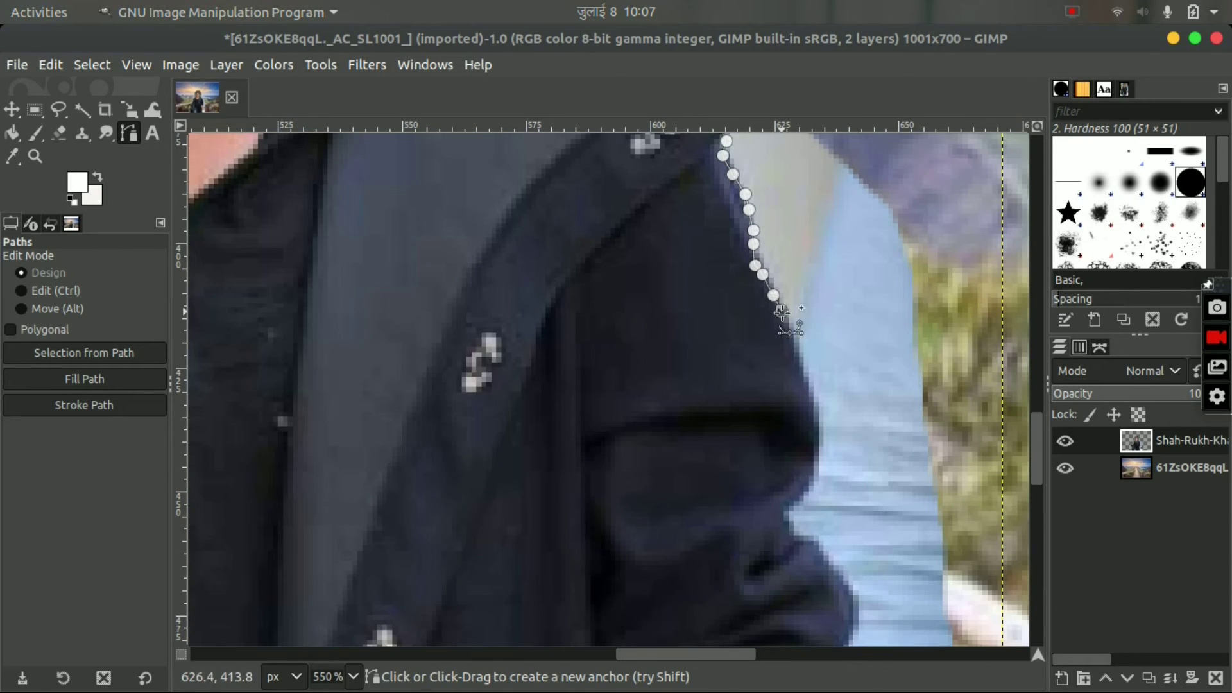
{"action": "left_click", "coordinate": [800, 354]}
{"action": "left_click", "coordinate": [812, 397]}
{"action": "left_click", "coordinate": [818, 433]}
{"action": "left_click", "coordinate": [789, 510]}
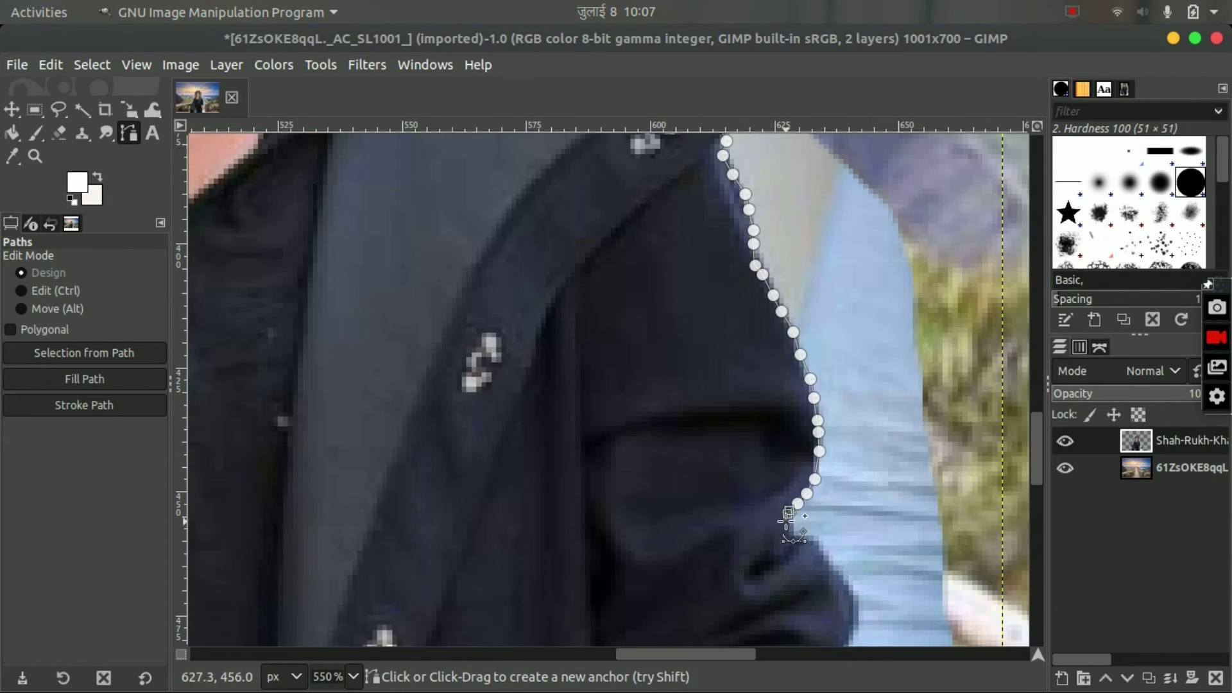
{"action": "left_click", "coordinate": [799, 535]}
{"action": "left_click", "coordinate": [818, 553]}
{"action": "left_click", "coordinate": [839, 573]}
{"action": "left_click", "coordinate": [853, 599]}
{"action": "left_click", "coordinate": [857, 621]}
{"action": "scroll", "coordinate": [745, 651], "scroll_direction": "down", "scroll_amount": 3}
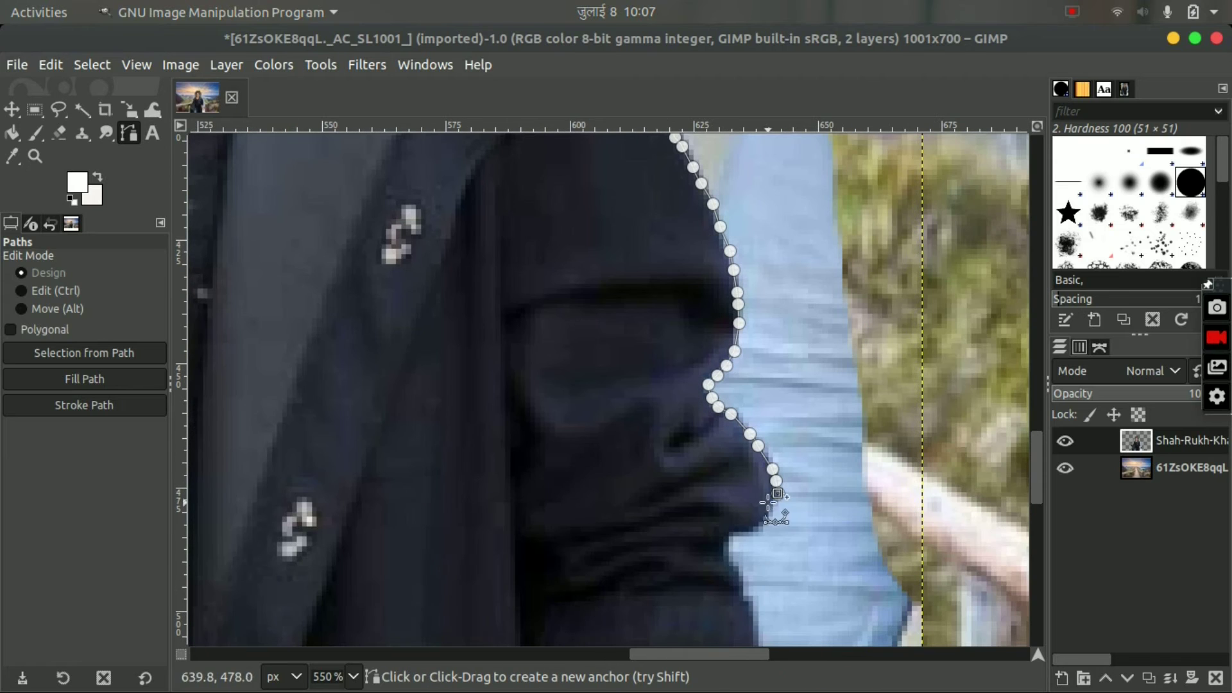
- Outline the sleeve fold and trace from the cuff onto the forearm
{"action": "left_click", "coordinate": [771, 505]}
{"action": "left_click", "coordinate": [760, 529]}
{"action": "left_click", "coordinate": [725, 547]}
{"action": "left_click", "coordinate": [729, 560]}
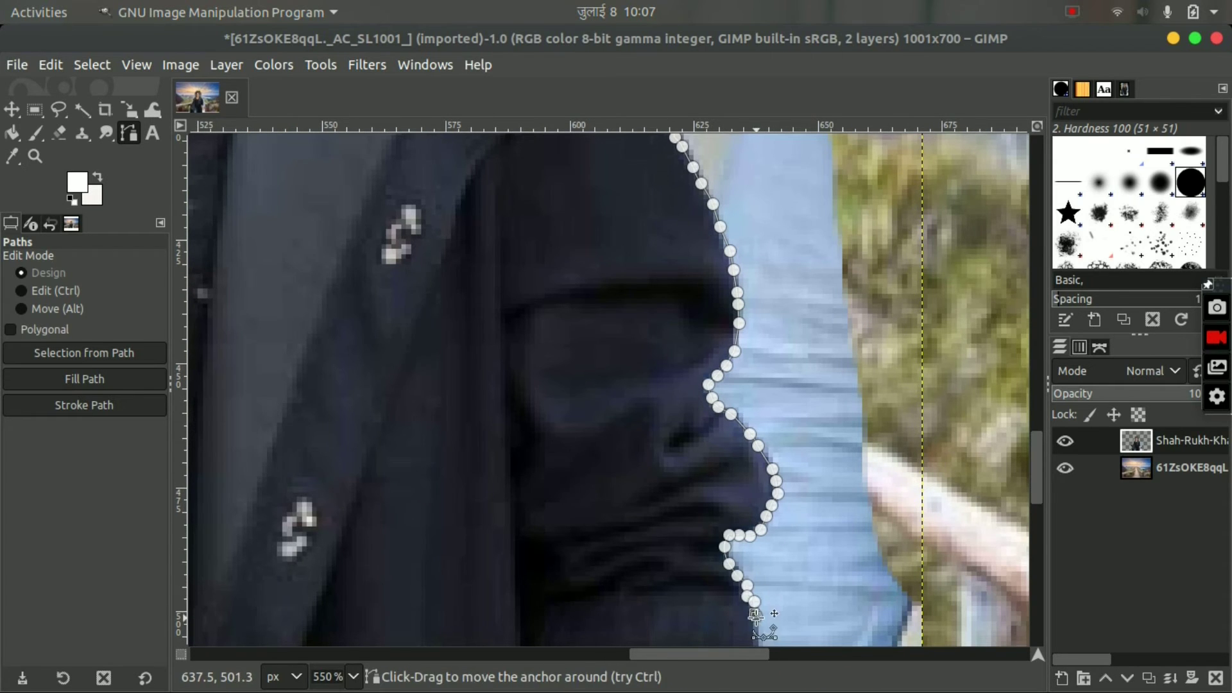
{"action": "scroll", "coordinate": [739, 577], "scroll_direction": "down", "scroll_amount": 3}
{"action": "left_click", "coordinate": [752, 345]}
{"action": "left_click", "coordinate": [760, 409]}
{"action": "left_click", "coordinate": [762, 444]}
{"action": "left_click", "coordinate": [767, 477]}
{"action": "left_click", "coordinate": [764, 515]}
{"action": "left_click", "coordinate": [751, 528]}
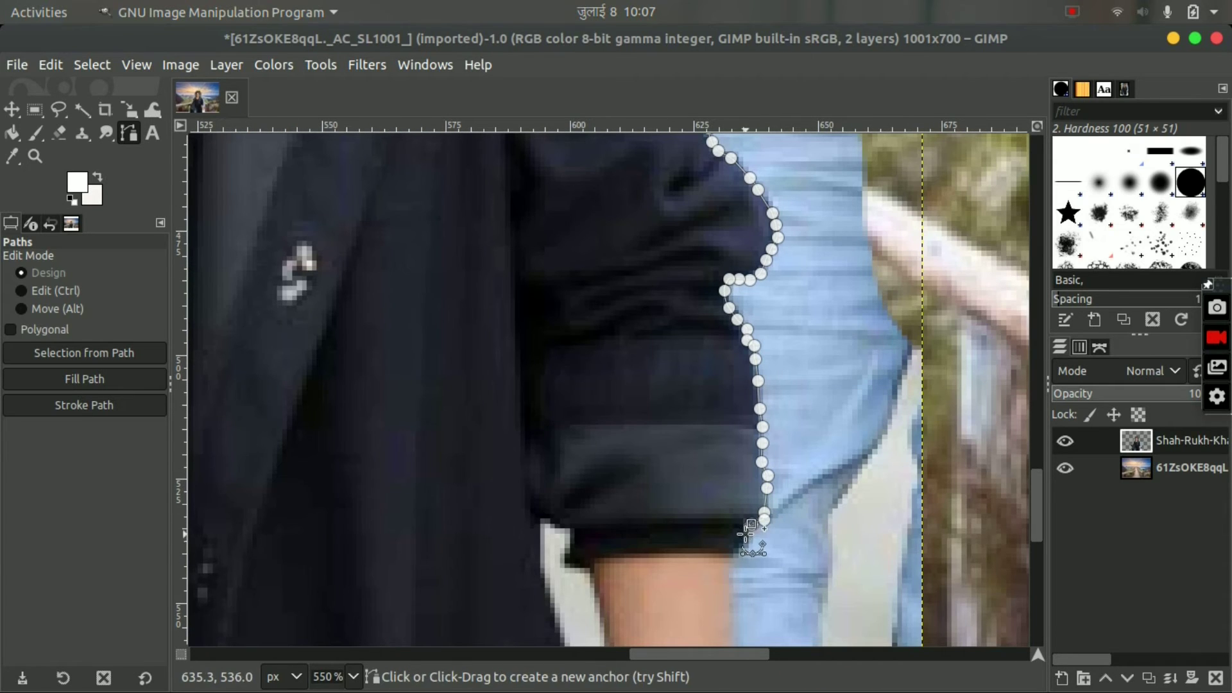
{"action": "scroll", "coordinate": [744, 567], "scroll_direction": "down", "scroll_amount": 3}
- Trace down the forearm edge to the wrist beside the watch
{"action": "left_click", "coordinate": [734, 321]}
{"action": "left_click", "coordinate": [732, 334]}
{"action": "left_click", "coordinate": [734, 367]}
{"action": "left_click", "coordinate": [734, 409]}
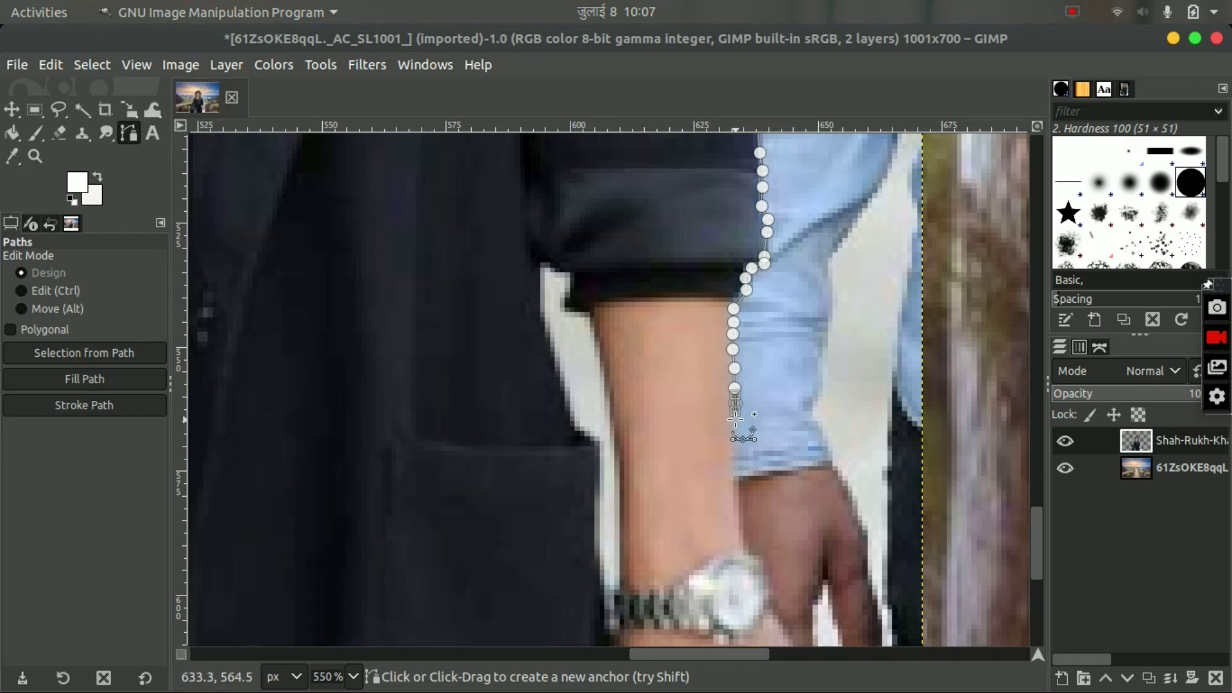
{"action": "left_click", "coordinate": [734, 453]}
{"action": "left_click", "coordinate": [733, 481]}
{"action": "left_click", "coordinate": [737, 508]}
{"action": "left_click", "coordinate": [741, 542]}
{"action": "left_click", "coordinate": [765, 571]}
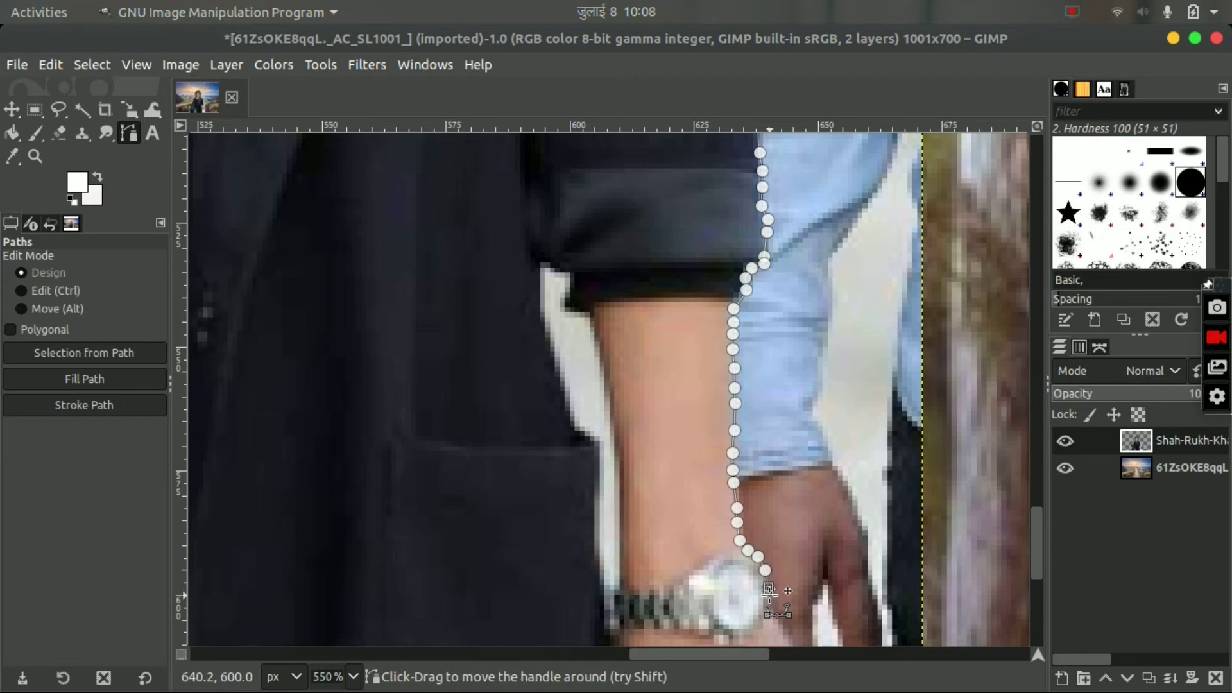
{"action": "scroll", "coordinate": [770, 607], "scroll_direction": "down", "scroll_amount": 3}
{"action": "left_click", "coordinate": [770, 344]}
- Follow the hand's edge toward the fingers and around the first fingertip
{"action": "left_click", "coordinate": [813, 421]}
{"action": "left_click", "coordinate": [826, 446]}
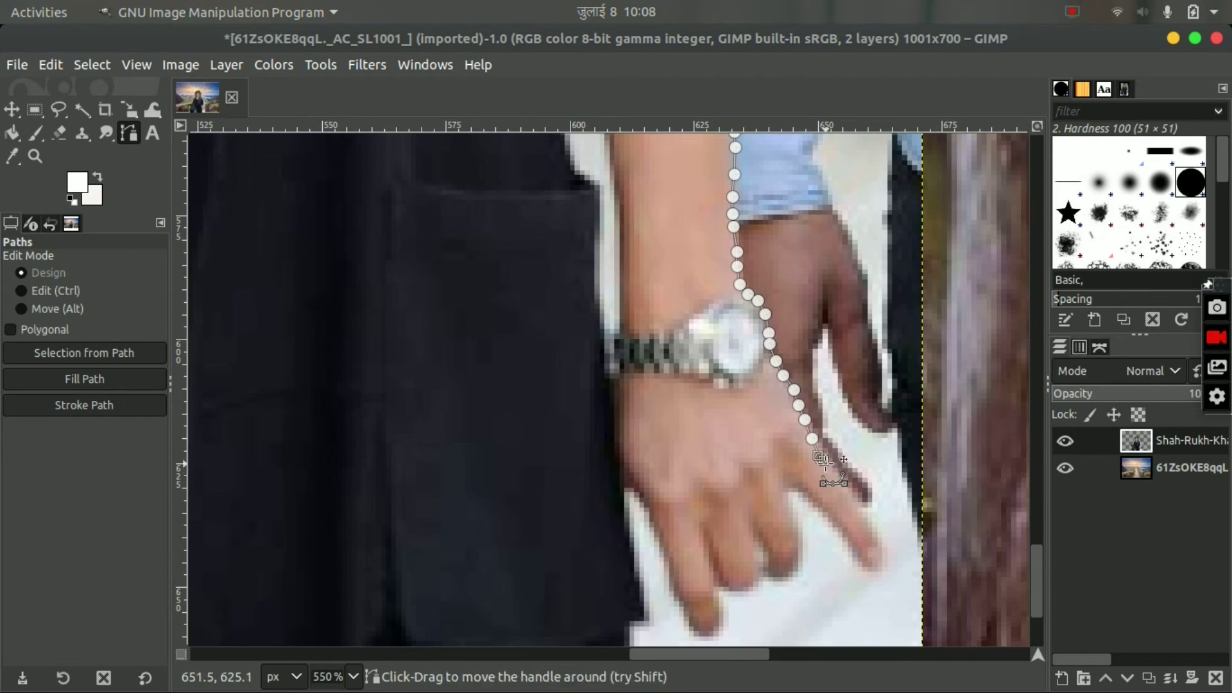
{"action": "left_click", "coordinate": [845, 491]}
{"action": "left_click", "coordinate": [857, 504]}
{"action": "left_click", "coordinate": [878, 535]}
{"action": "left_click", "coordinate": [884, 562]}
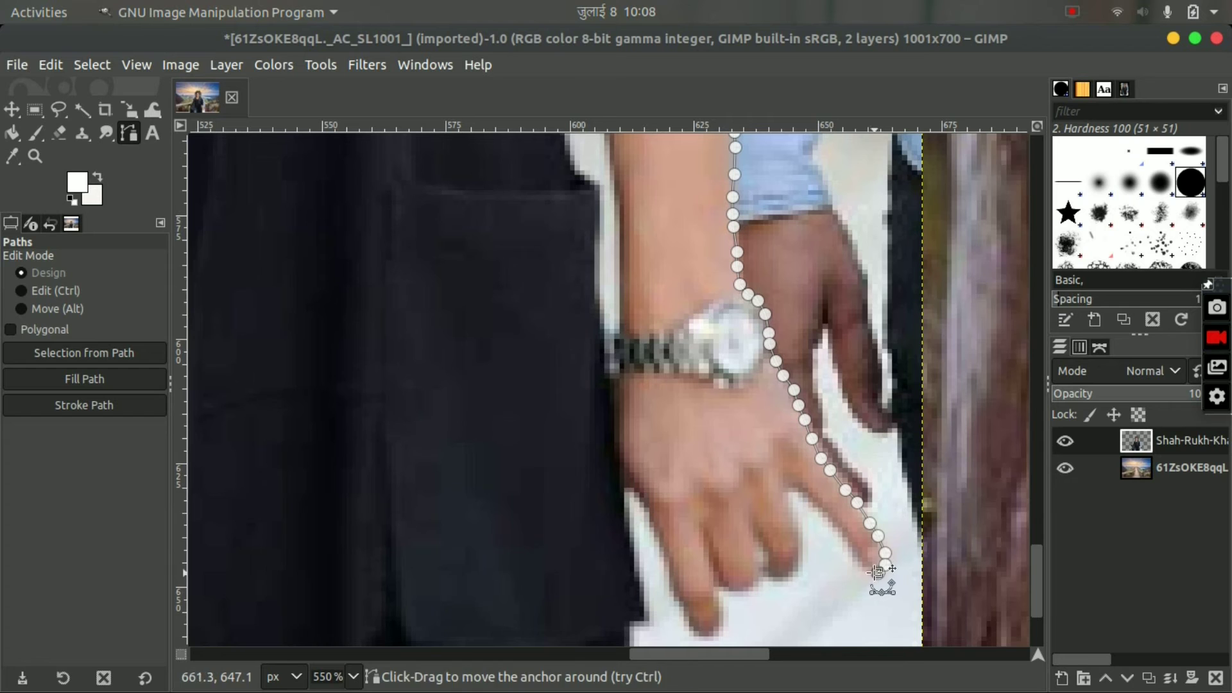
{"action": "left_click", "coordinate": [850, 545]}
{"action": "left_click", "coordinate": [829, 518]}
{"action": "left_click", "coordinate": [808, 496]}
{"action": "left_click", "coordinate": [787, 494]}
{"action": "left_click", "coordinate": [797, 521]}
- Outline the next fingertip, going down one side of the finger and up the other
{"action": "left_click", "coordinate": [798, 550]}
{"action": "left_click", "coordinate": [800, 567]}
{"action": "left_click", "coordinate": [791, 578]}
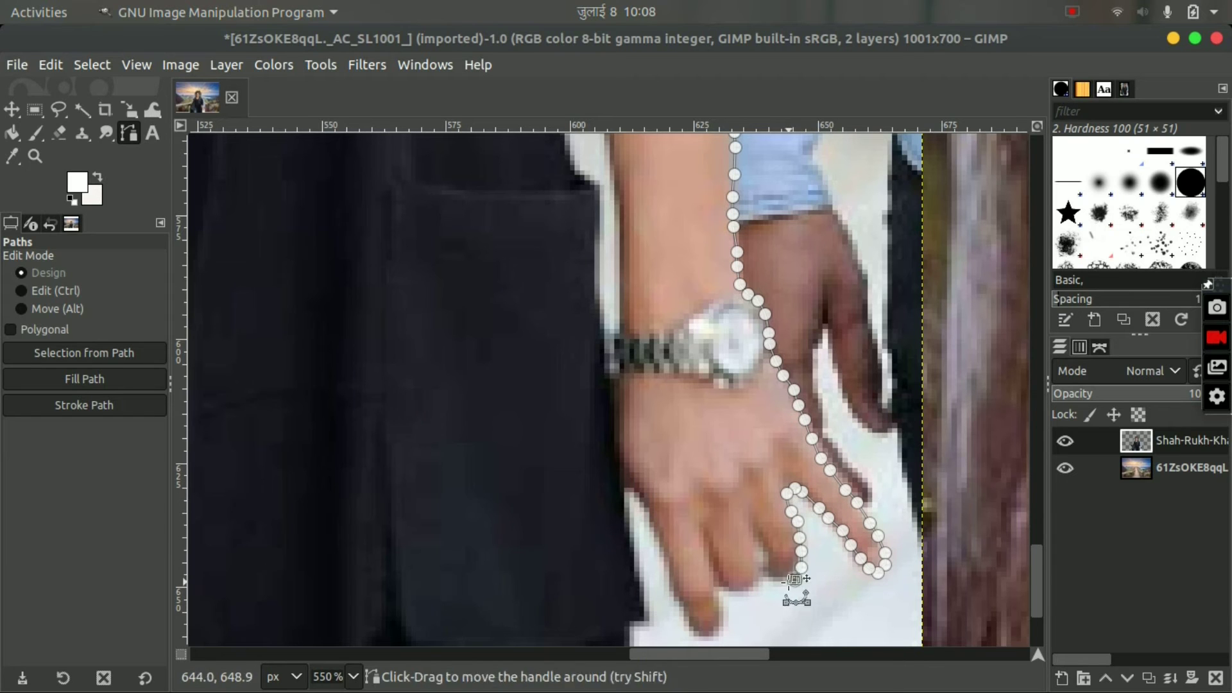
{"action": "left_click", "coordinate": [760, 581]}
{"action": "left_click", "coordinate": [720, 588]}
{"action": "left_click", "coordinate": [721, 606]}
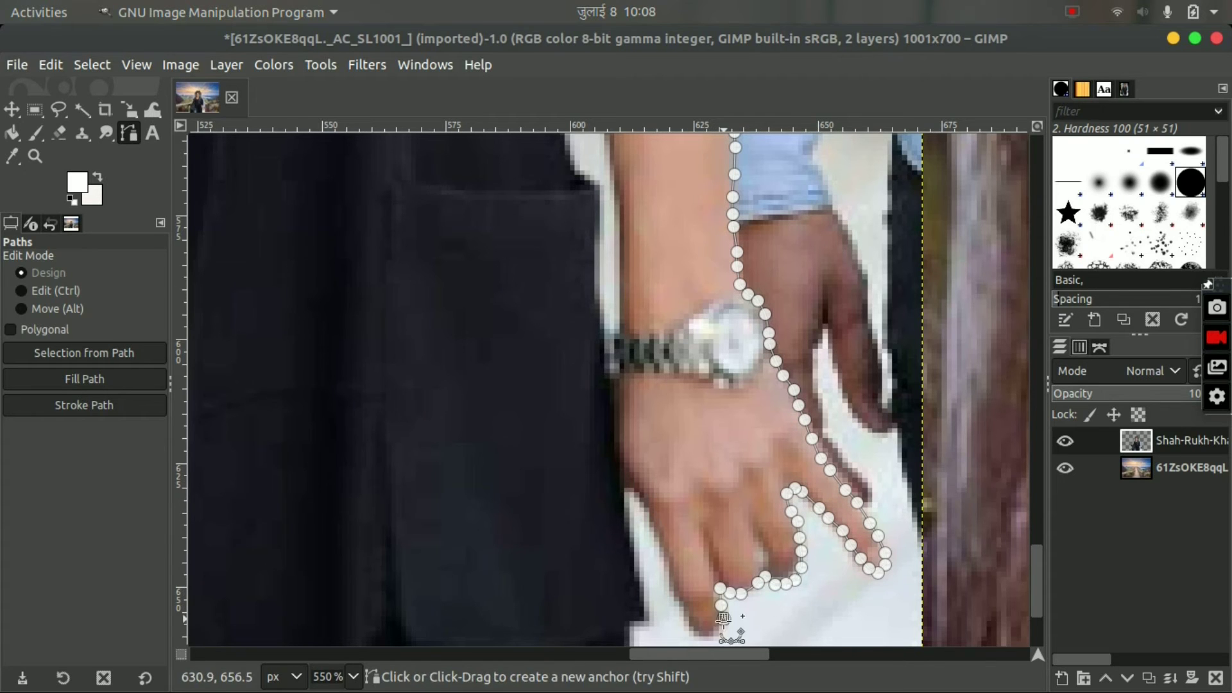
{"action": "left_click", "coordinate": [677, 607]}
{"action": "left_click", "coordinate": [673, 594]}
{"action": "left_click", "coordinate": [672, 576]}
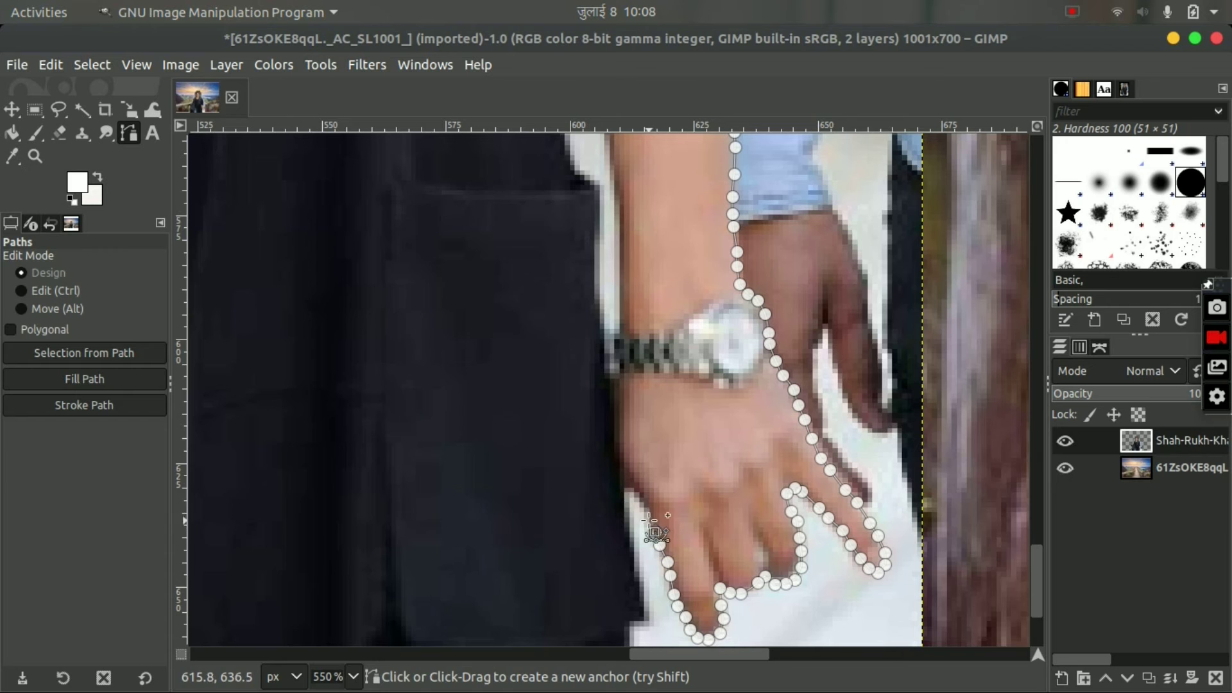
- Take the path down the hand's left edge and along the image bottom
{"action": "left_click", "coordinate": [631, 494]}
{"action": "left_click", "coordinate": [639, 563]}
{"action": "left_click", "coordinate": [647, 599]}
{"action": "scroll", "coordinate": [647, 539], "scroll_direction": "down", "scroll_amount": 2}
{"action": "left_click", "coordinate": [648, 498]}
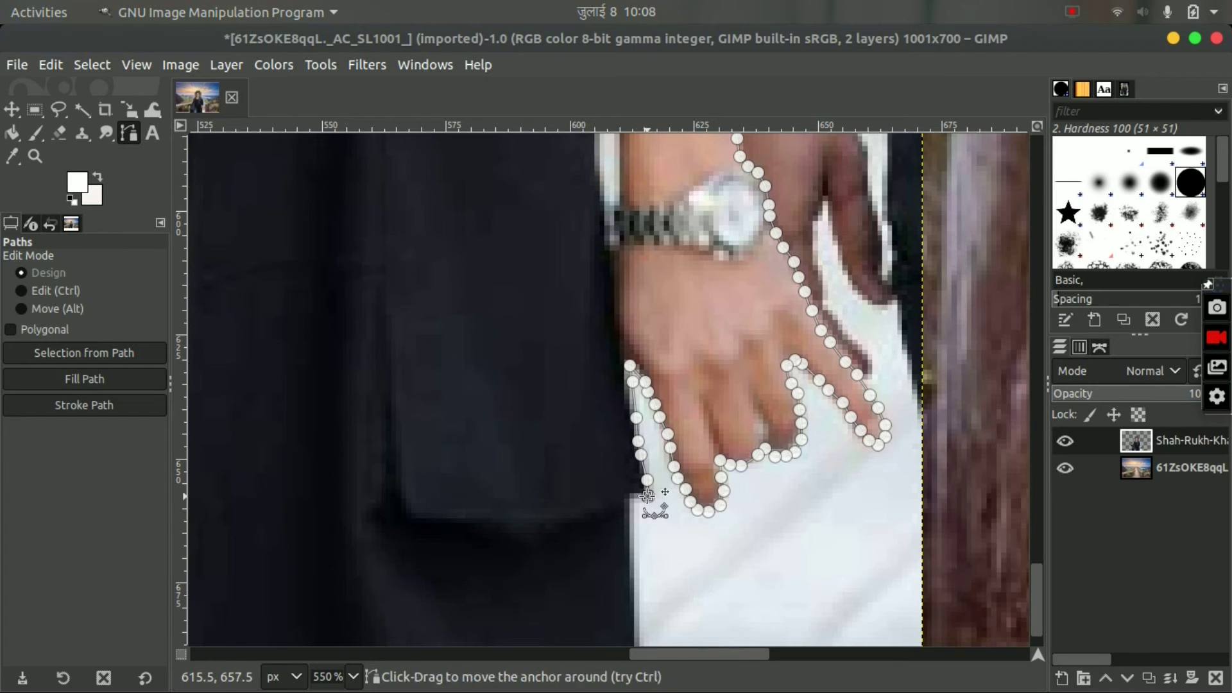
{"action": "left_click", "coordinate": [633, 541]}
{"action": "left_click", "coordinate": [636, 572]}
{"action": "left_click", "coordinate": [642, 604]}
{"action": "scroll", "coordinate": [649, 599], "scroll_direction": "down", "scroll_amount": 1}
{"action": "left_click", "coordinate": [641, 599]}
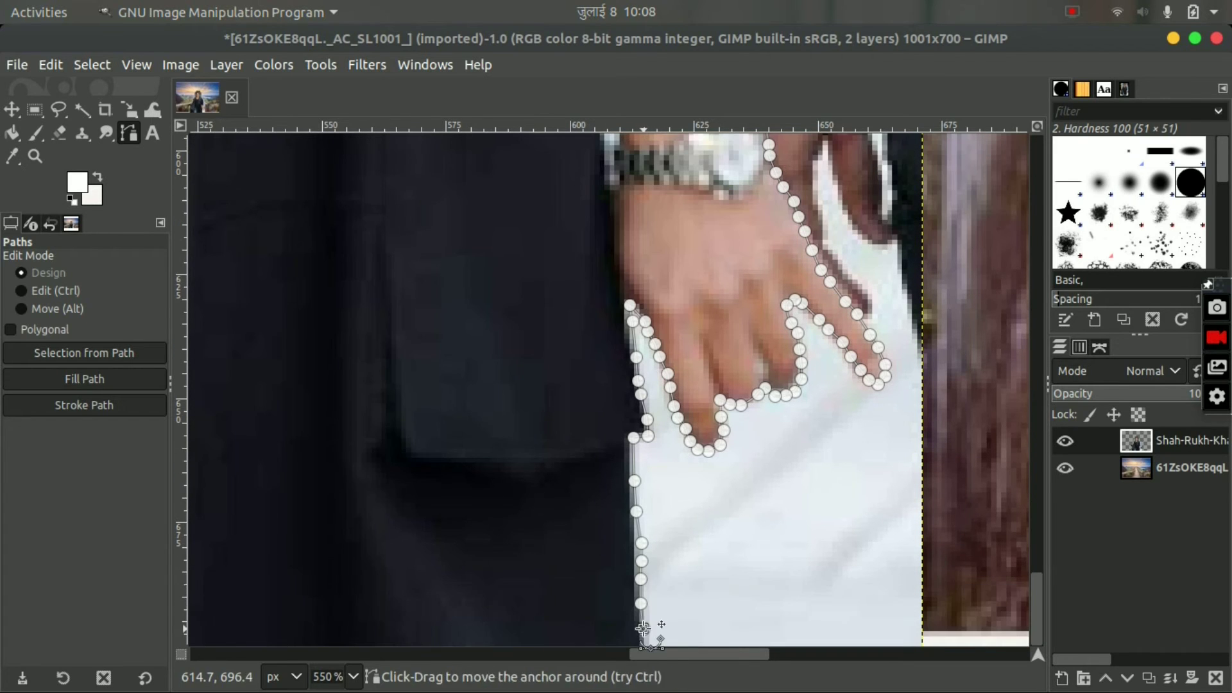
{"action": "left_click", "coordinate": [643, 639]}
{"action": "scroll", "coordinate": [646, 656], "scroll_direction": "down", "scroll_amount": 4, "text": "ctrl"}
{"action": "left_click", "coordinate": [289, 532]}
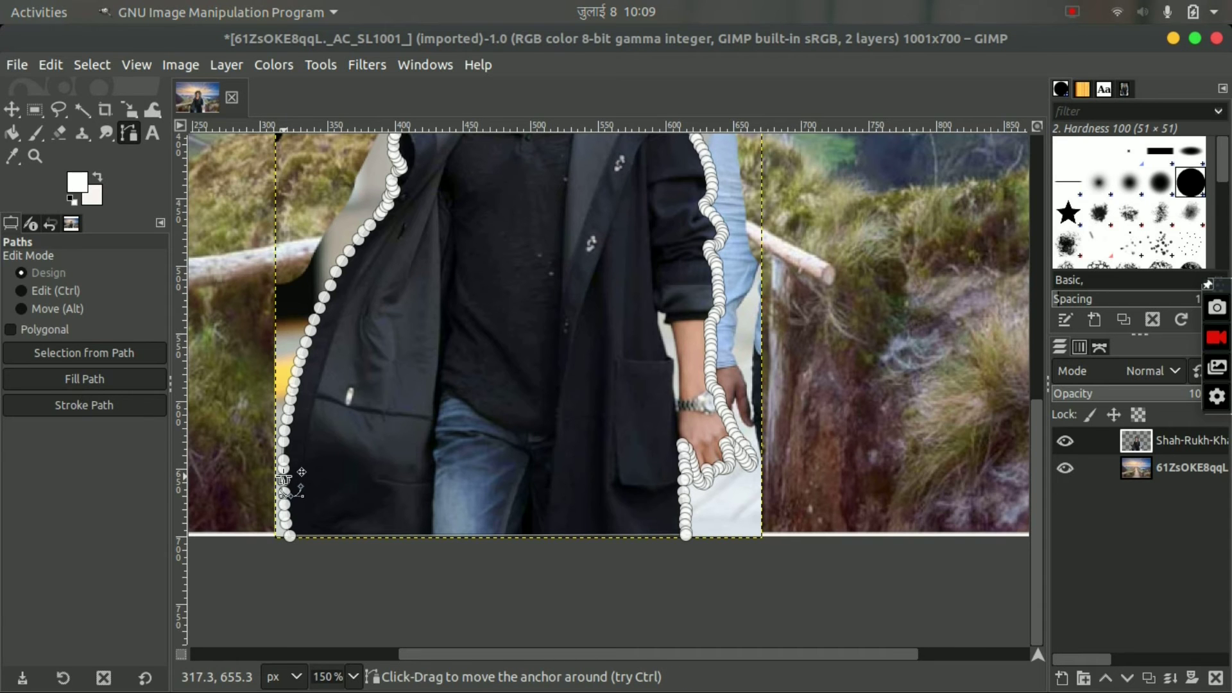
{"action": "scroll", "coordinate": [787, 412], "scroll_direction": "up", "scroll_amount": 3}
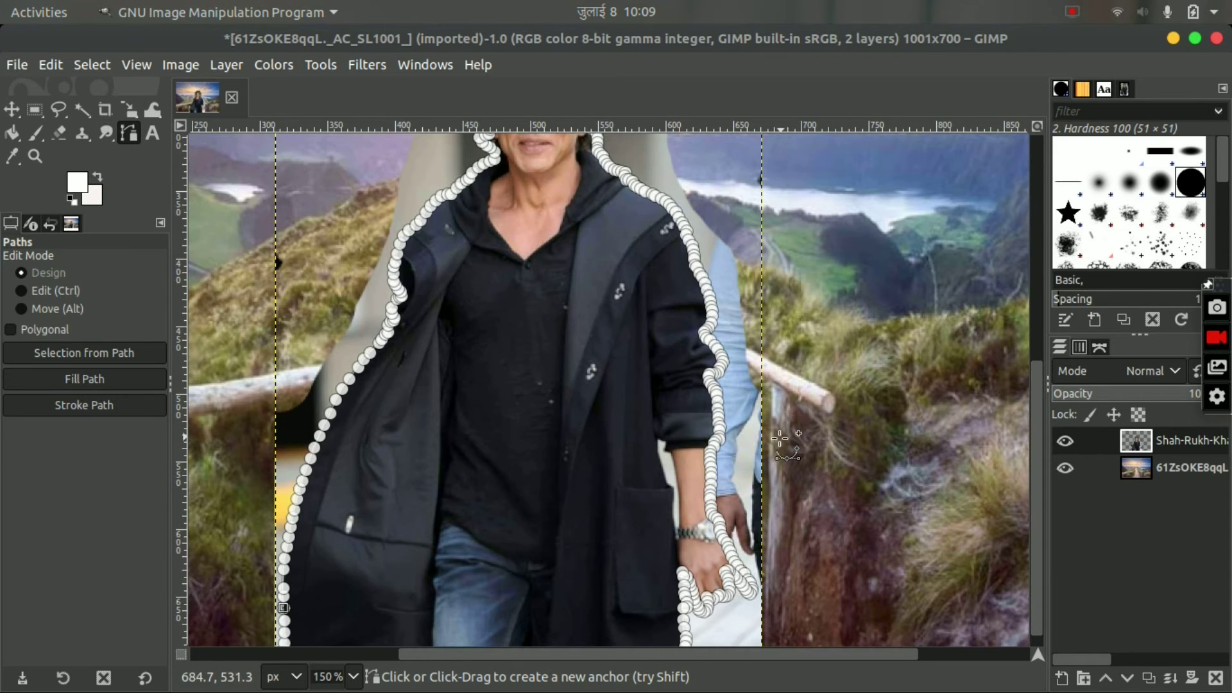
{"action": "scroll", "coordinate": [784, 443], "scroll_direction": "up", "scroll_amount": 1, "text": "ctrl"}
{"action": "scroll", "coordinate": [780, 412], "scroll_direction": "down", "scroll_amount": 3, "text": "ctrl"}
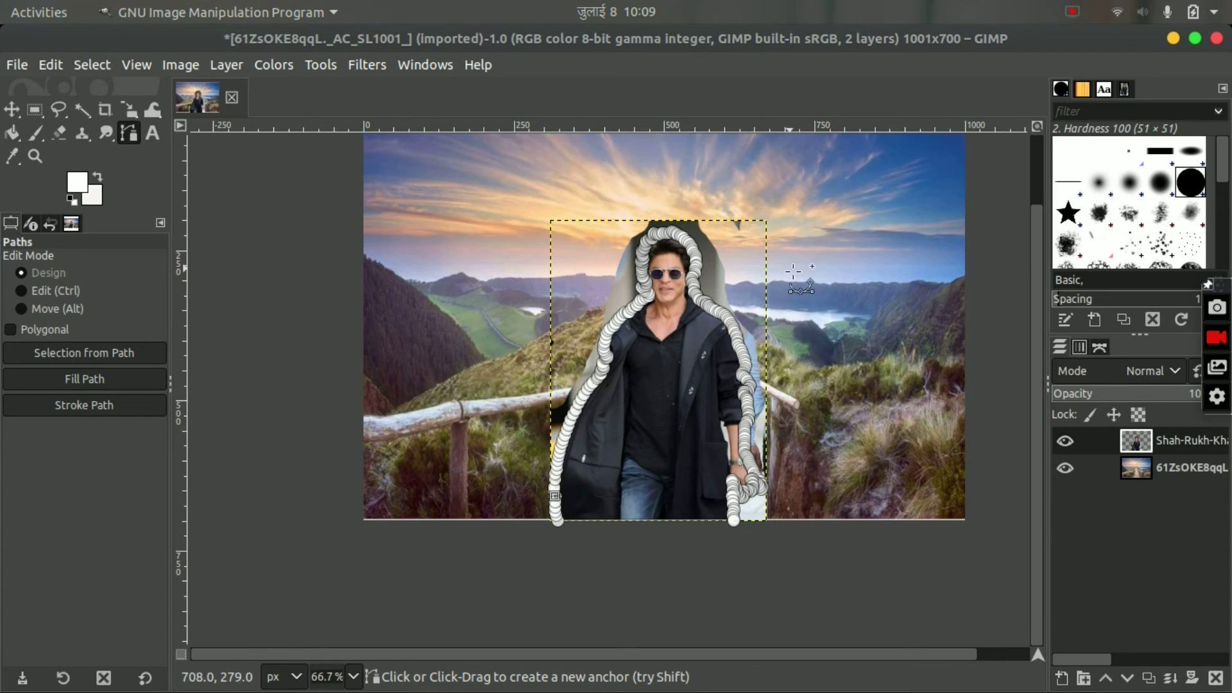
- Make a selection from the traced path, invert it, delete the grey backdrop, then deselect
{"action": "right_click", "coordinate": [833, 281]}
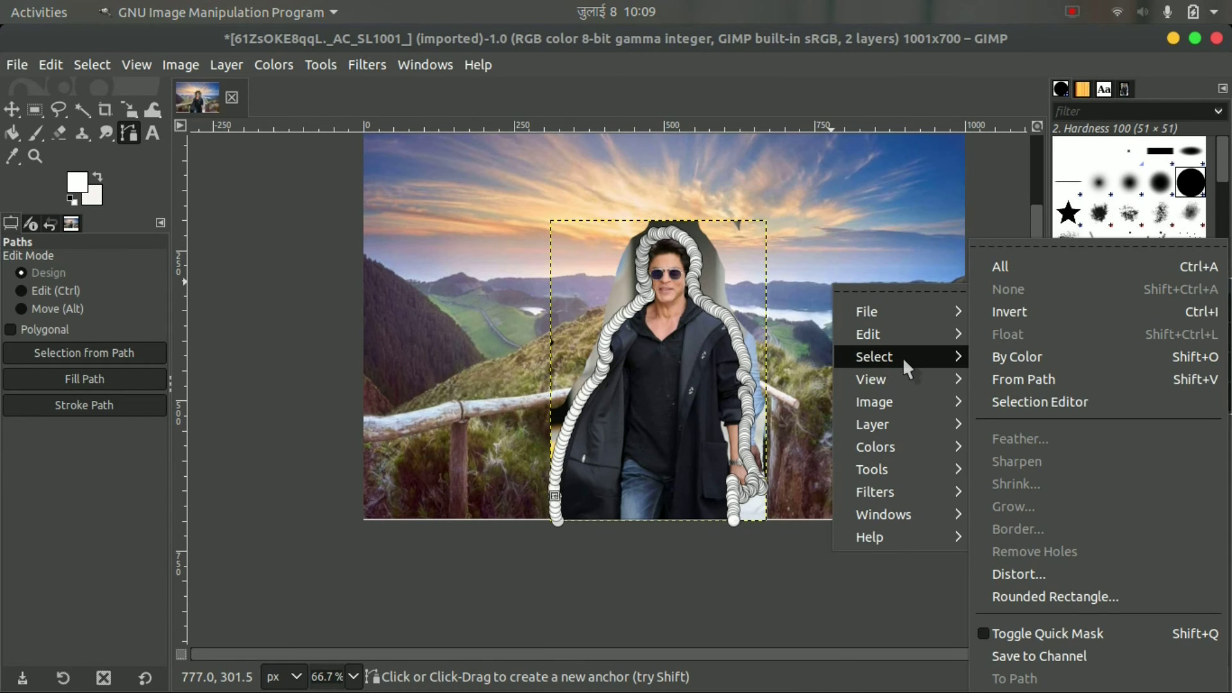
{"action": "left_click", "coordinate": [1043, 377]}
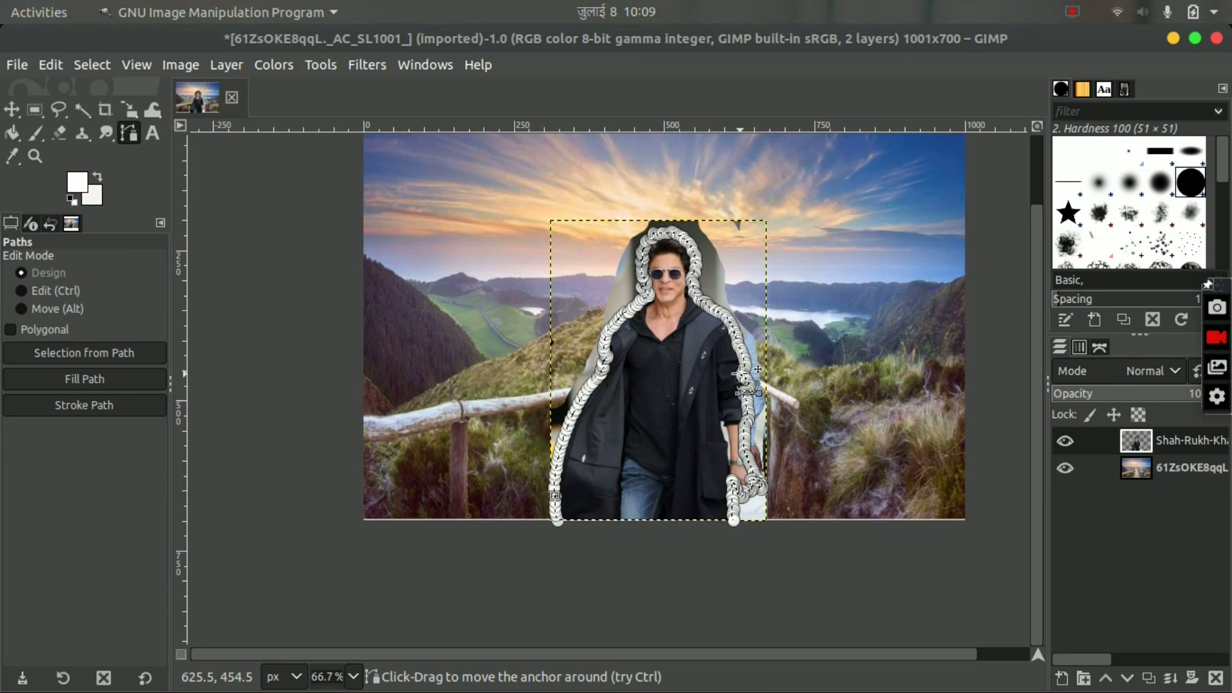
{"action": "key", "text": "ctrl+i"}
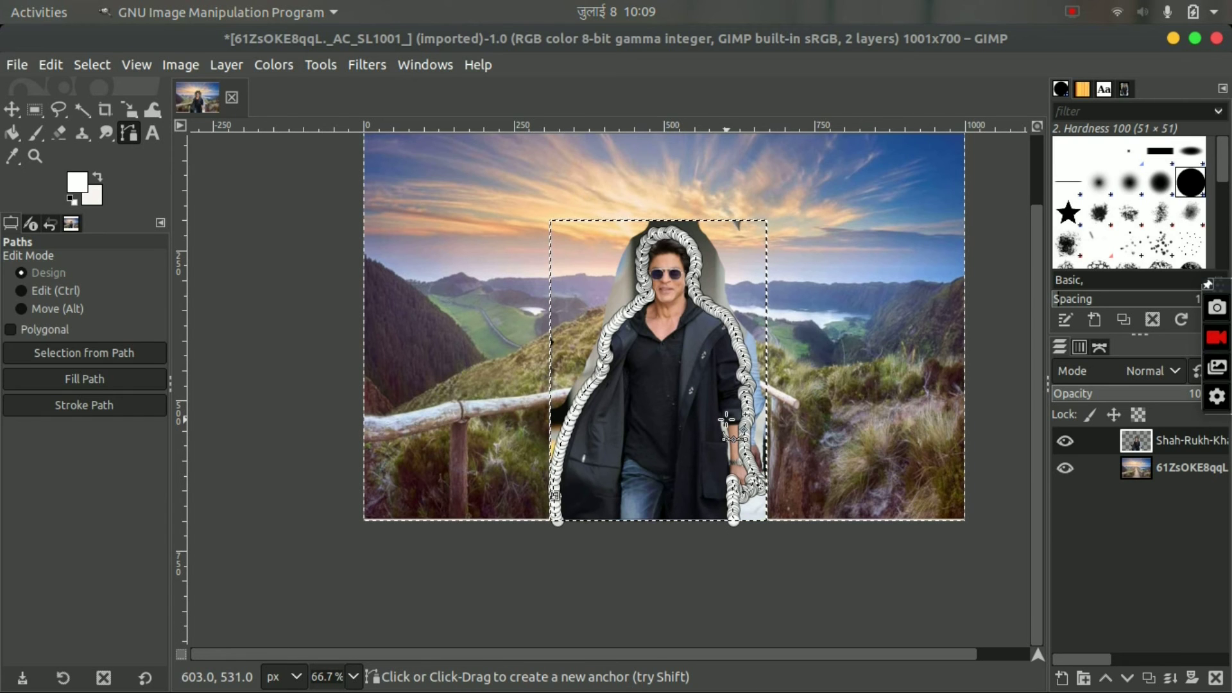
{"action": "key", "text": "Delete"}
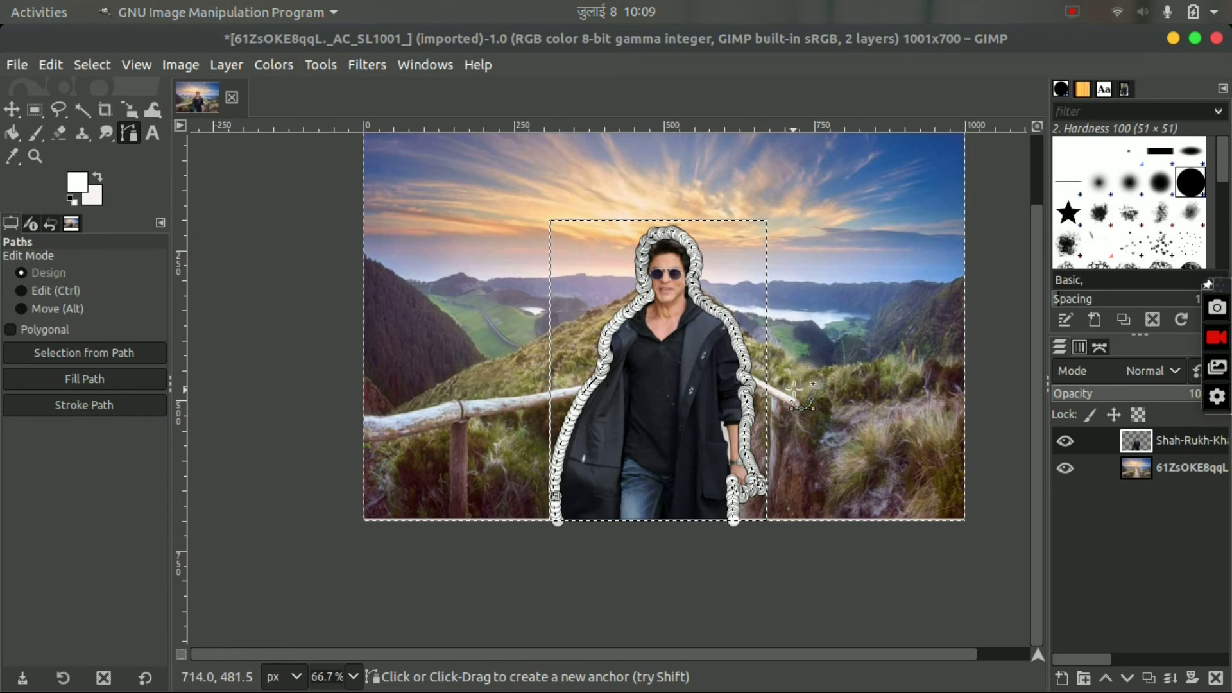
{"action": "left_click", "coordinate": [91, 66]}
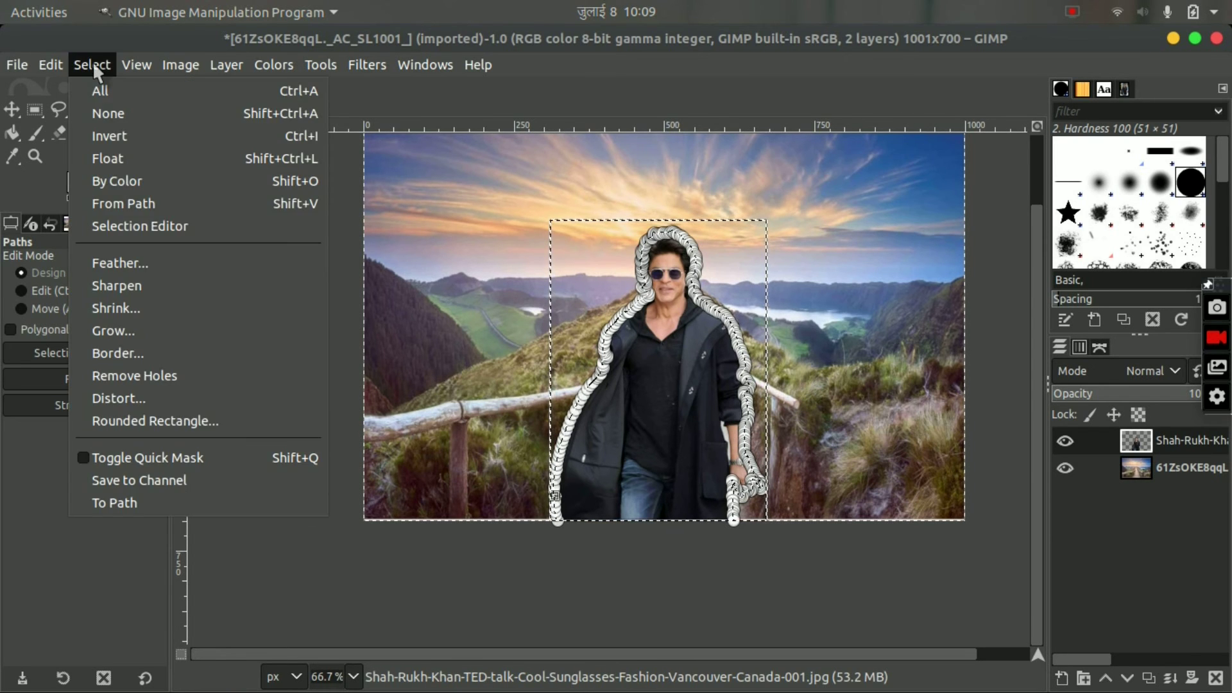
{"action": "left_click", "coordinate": [104, 110]}
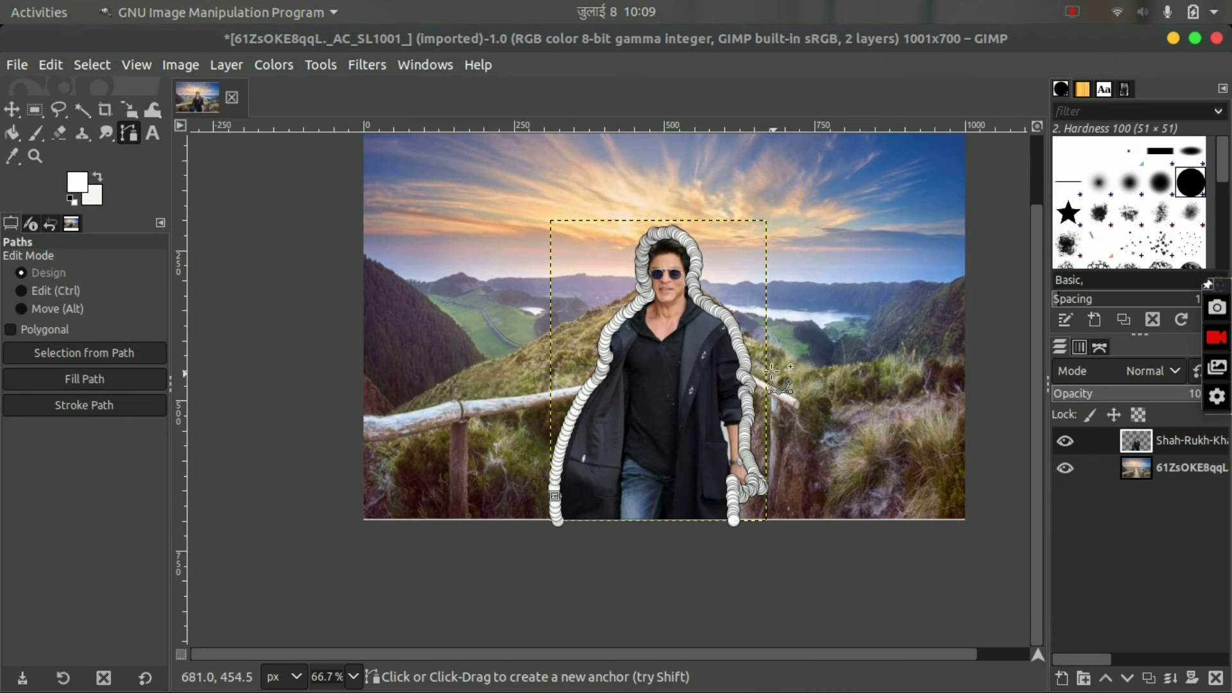
- Drag the cut-out person layer a little left and down with the Move tool
{"action": "left_click", "coordinate": [12, 110]}
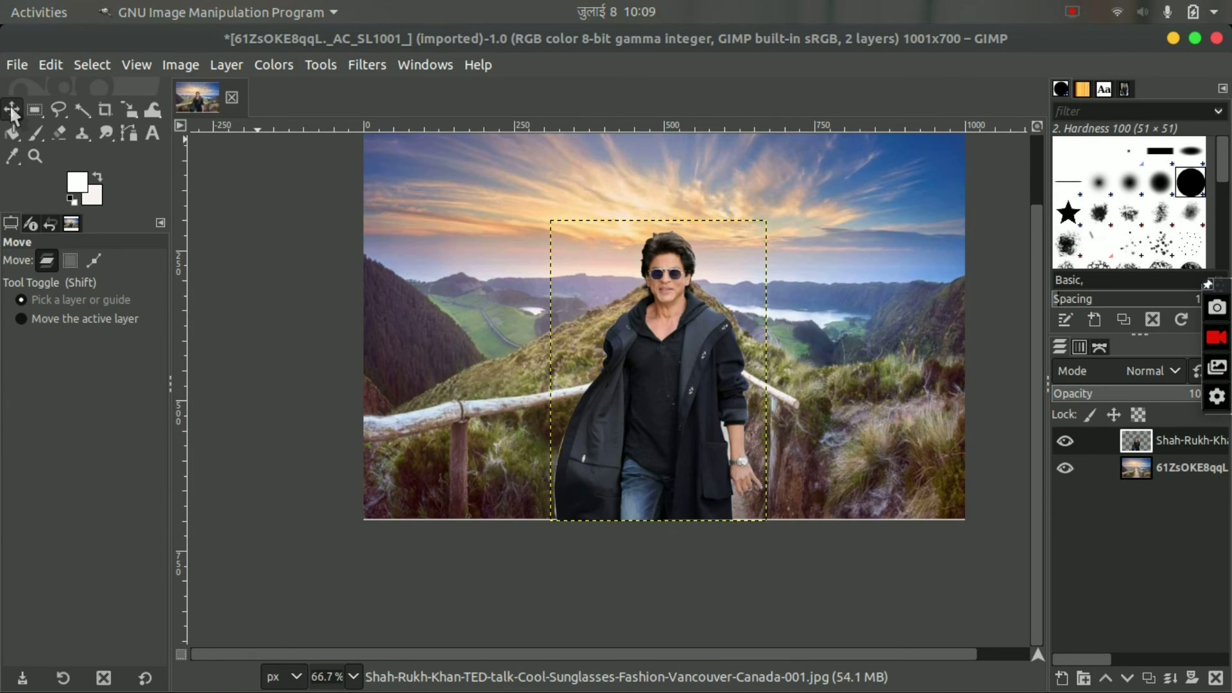
{"action": "mouse_move", "coordinate": [690, 382]}
{"action": "left_mouse_down"}
{"action": "mouse_move", "coordinate": [679, 387]}
{"action": "mouse_move", "coordinate": [695, 407]}
{"action": "left_mouse_up"}
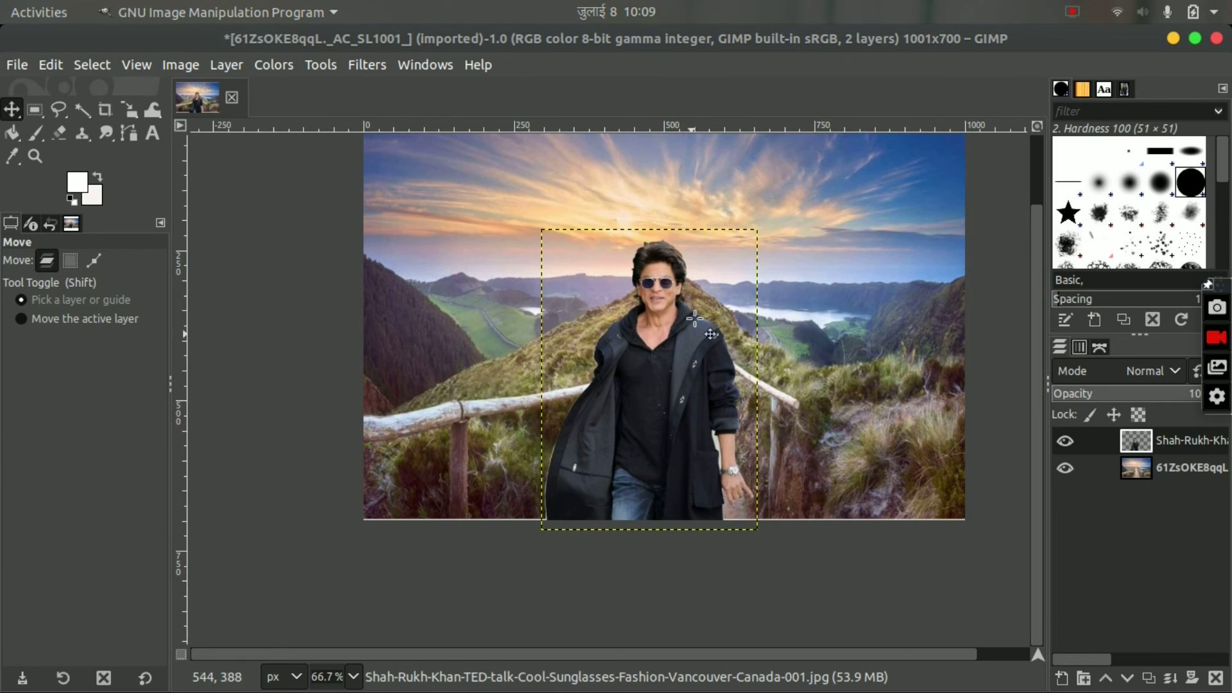
- Scale the person layer up to 366 × 509 pixels and shift it slightly right and up
{"action": "left_click", "coordinate": [315, 63]}
{"action": "mouse_move", "coordinate": [372, 135]}
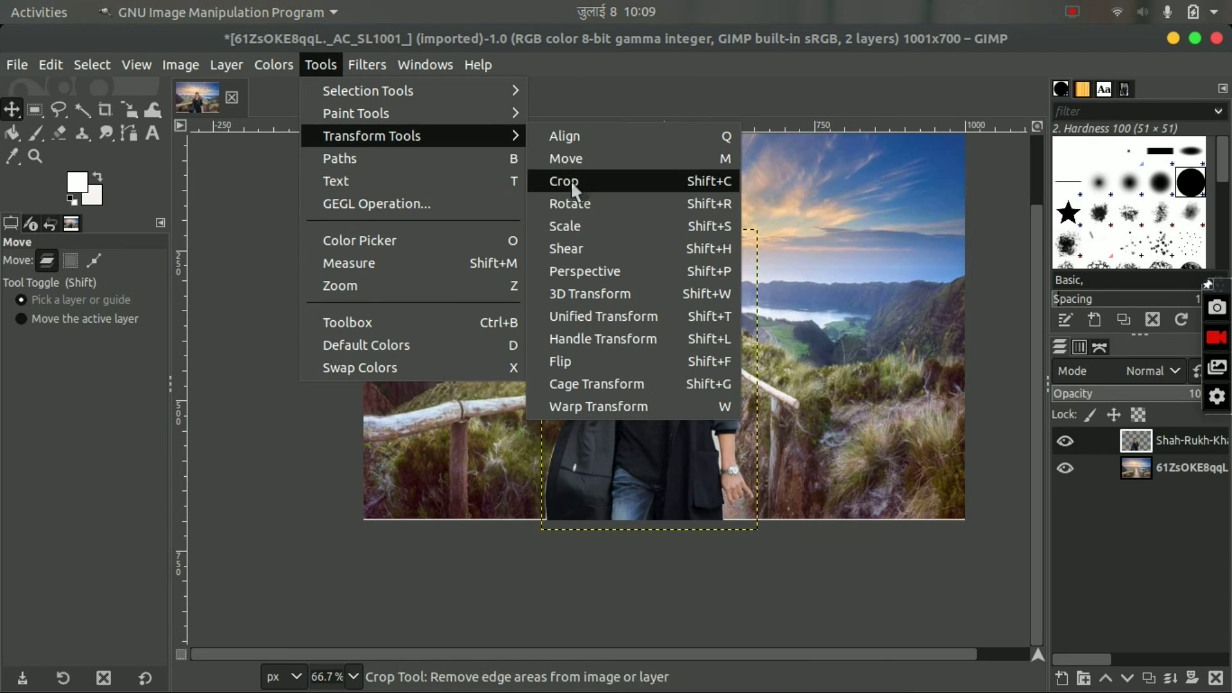
{"action": "left_click", "coordinate": [589, 234]}
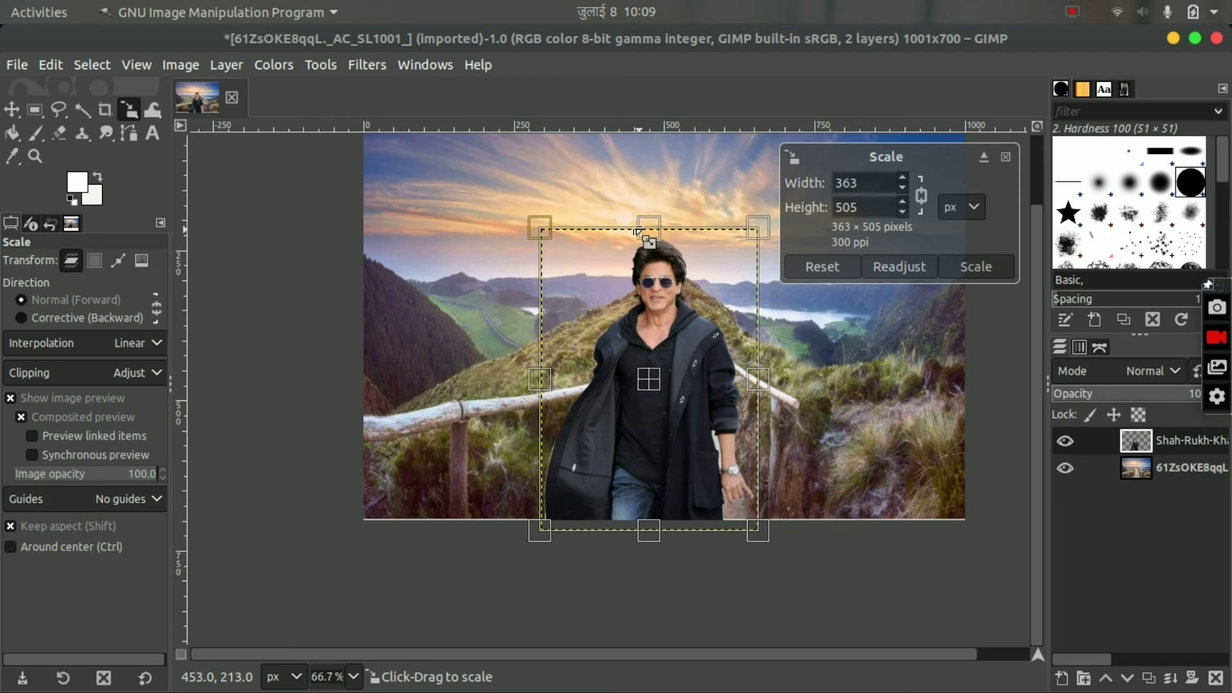
{"action": "left_click_drag", "start_coordinate": [637, 232], "coordinate": [607, 254]}
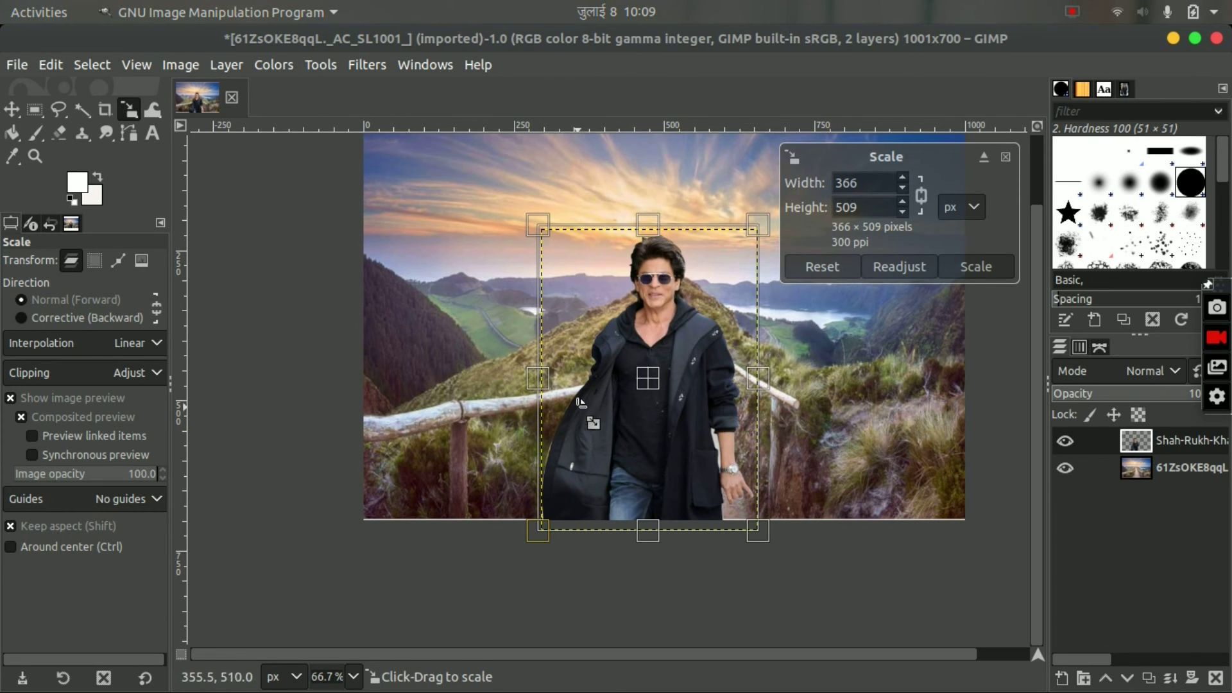
{"action": "left_click", "coordinate": [194, 61]}
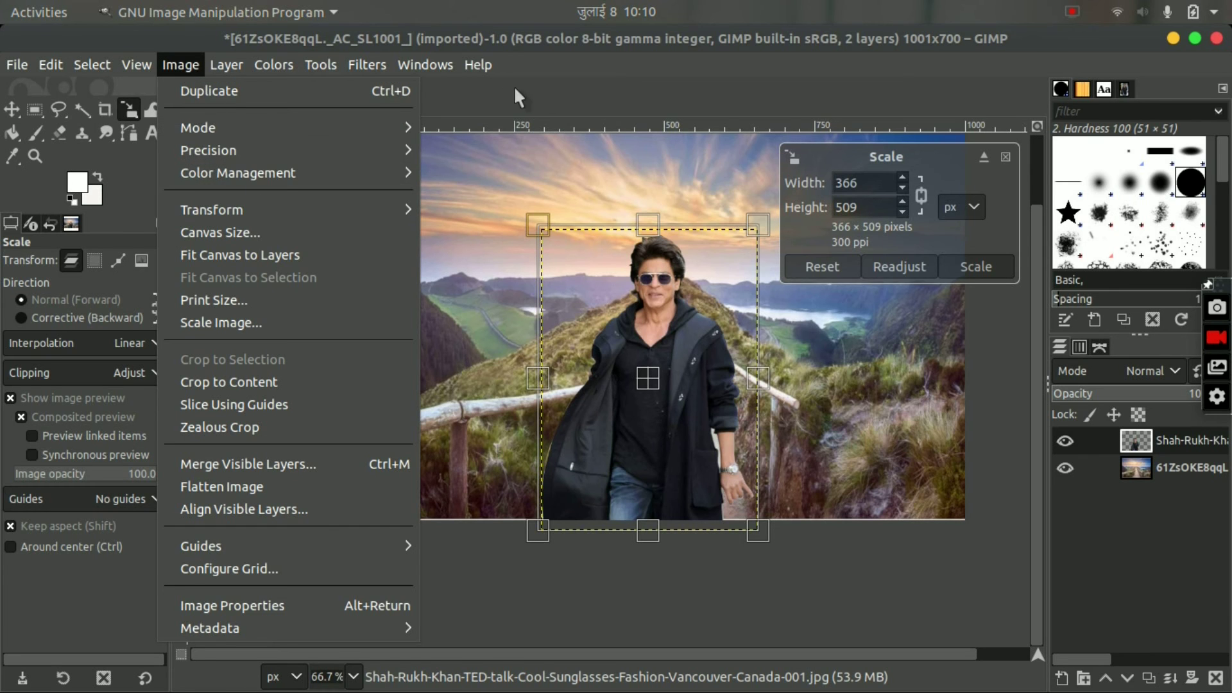
{"action": "left_click", "coordinate": [48, 154]}
{"action": "left_click", "coordinate": [11, 108]}
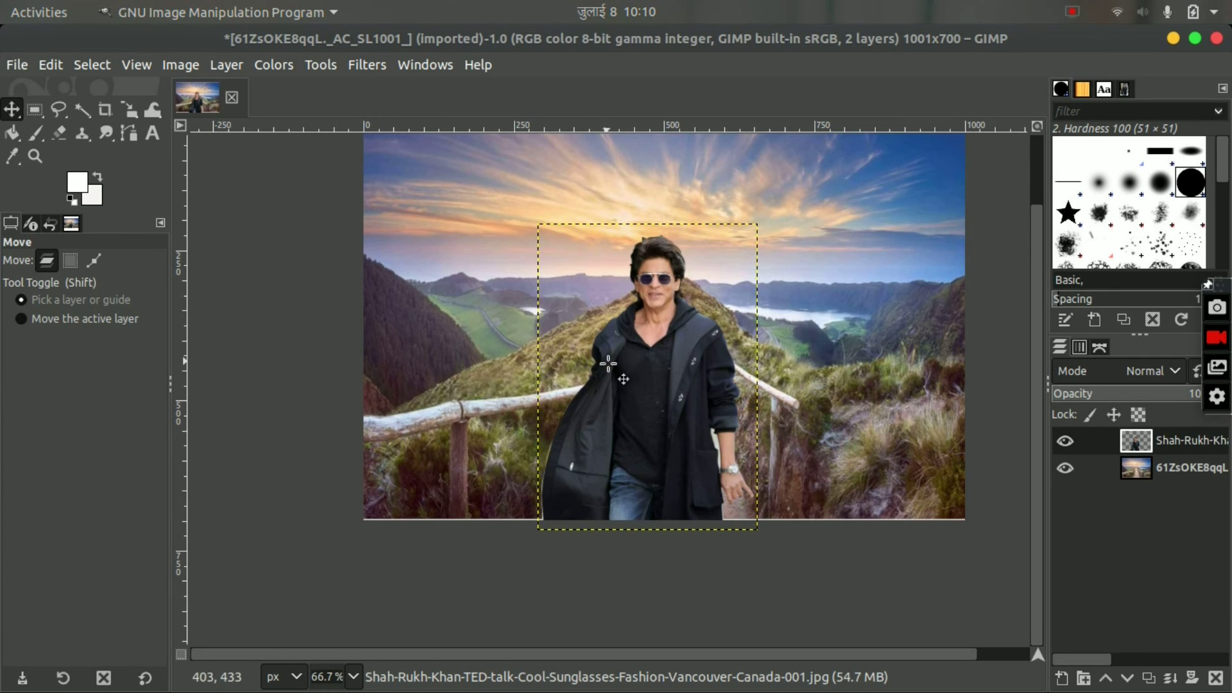
{"action": "left_click_drag", "start_coordinate": [651, 396], "coordinate": [646, 377]}
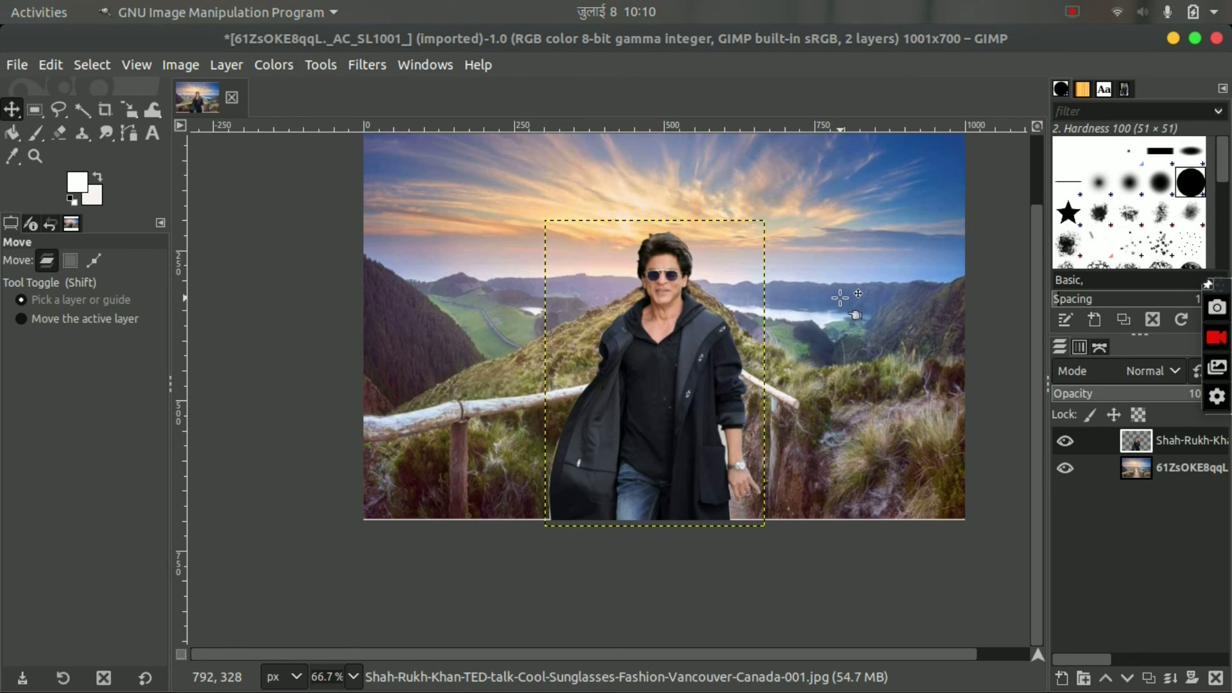
- Export the composite as background.jpg in Pictures with the default JPEG settings
{"action": "left_click", "coordinate": [17, 65]}
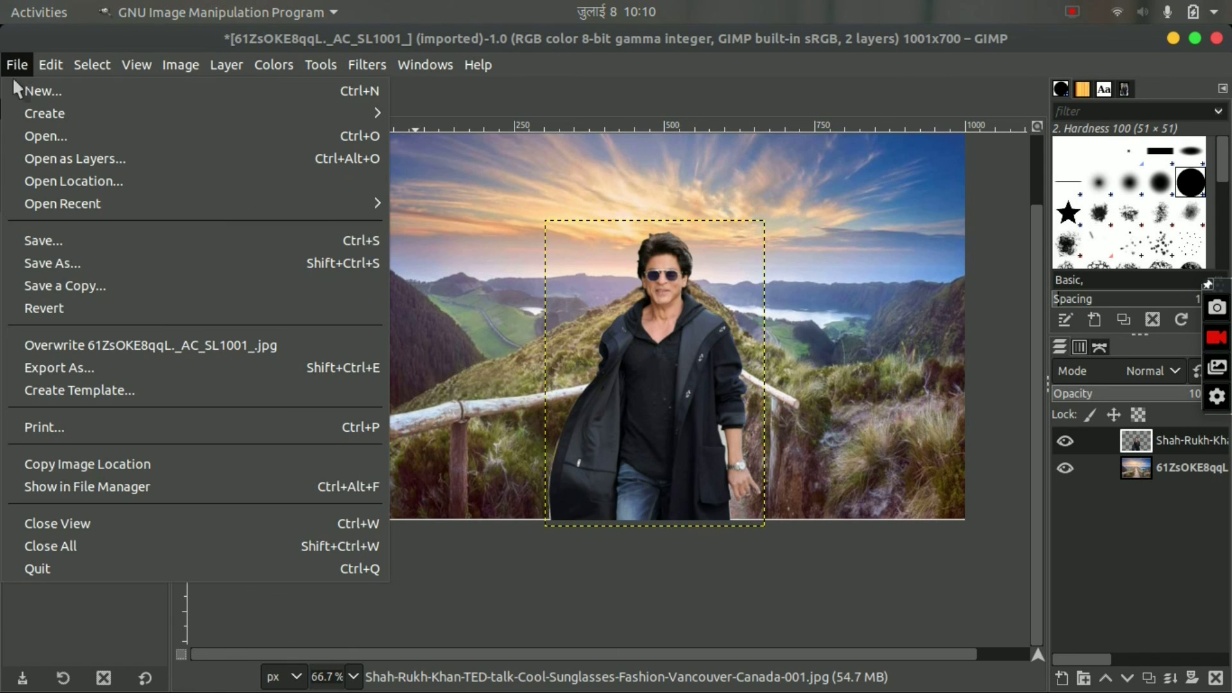
{"action": "left_click", "coordinate": [68, 369]}
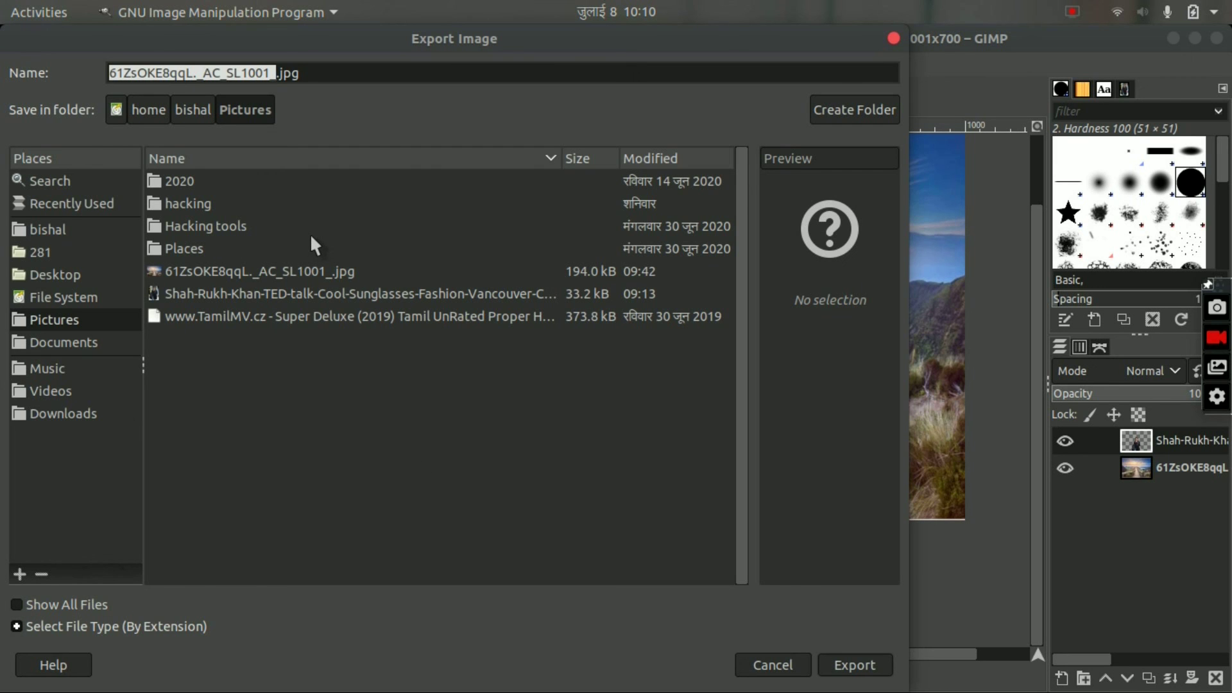
{"action": "type", "text": "backgro"}
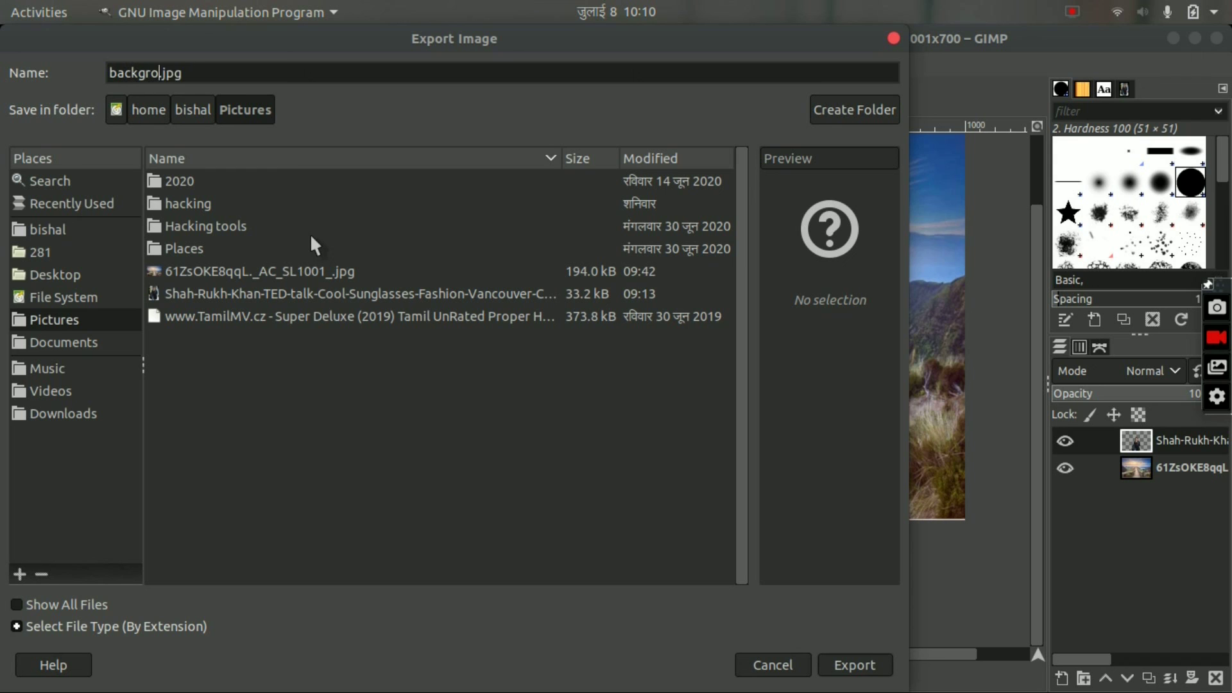
{"action": "type", "text": "und"}
{"action": "key", "text": "Return"}
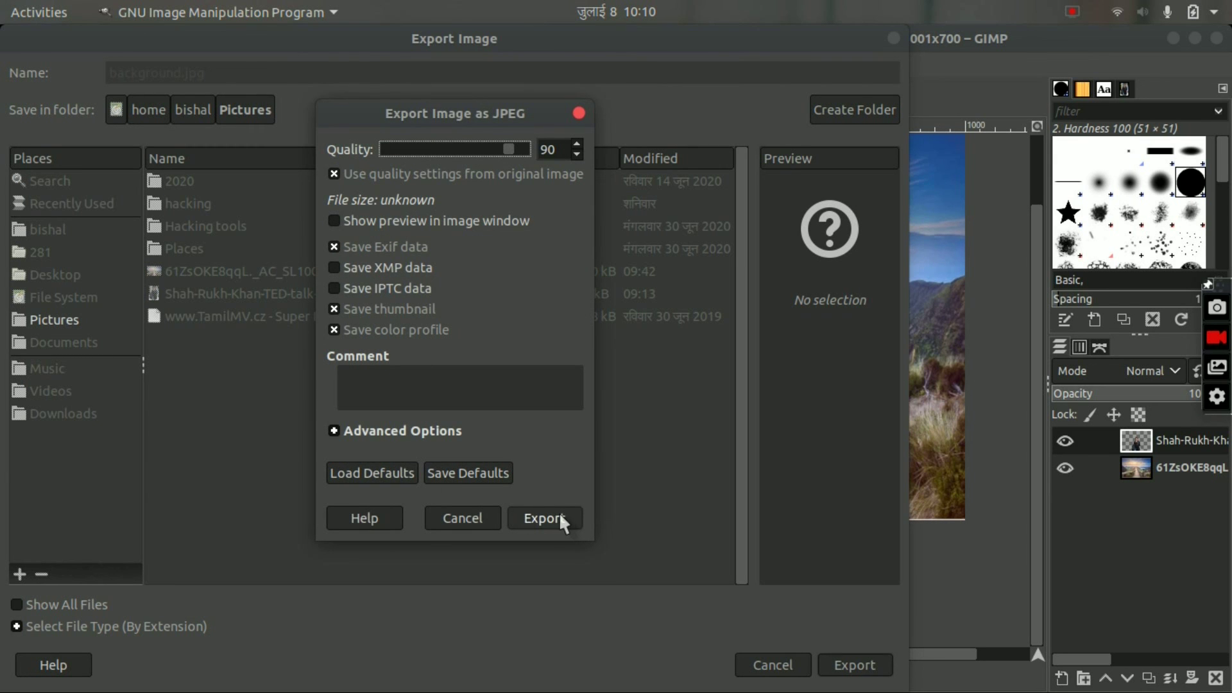
{"action": "left_click", "coordinate": [552, 511]}
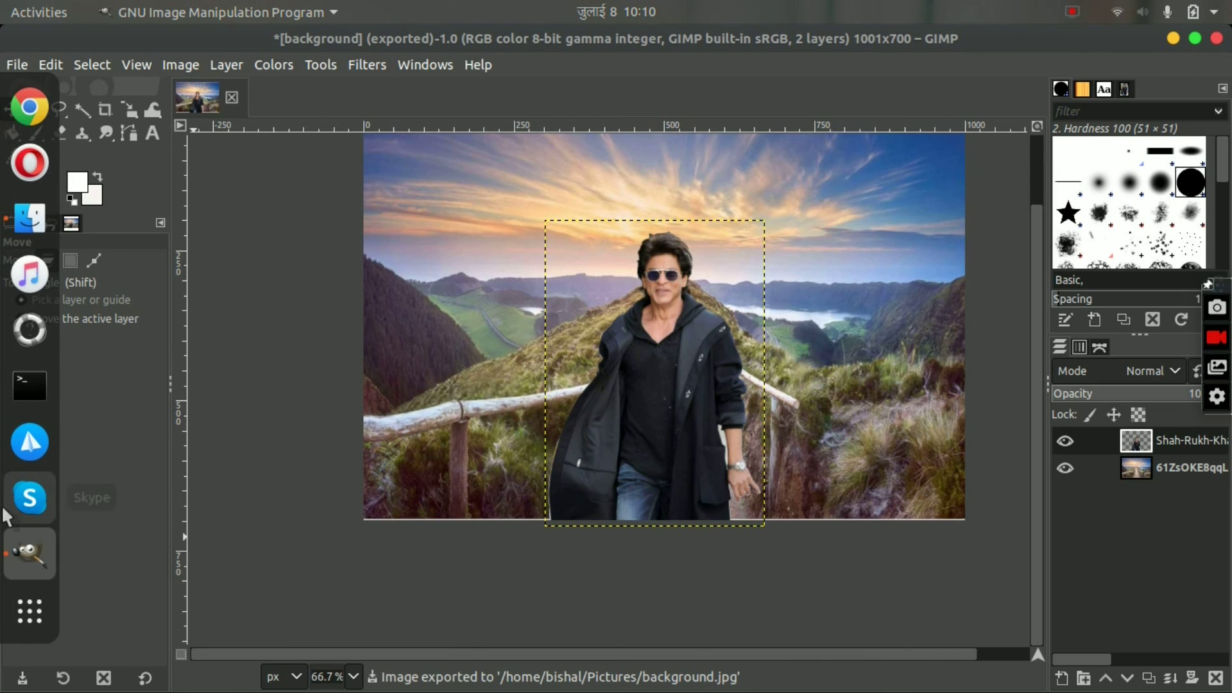
- Minimize GIMP and open background.jpg from the Files browser in the image viewer
{"action": "left_click", "coordinate": [1172, 39]}
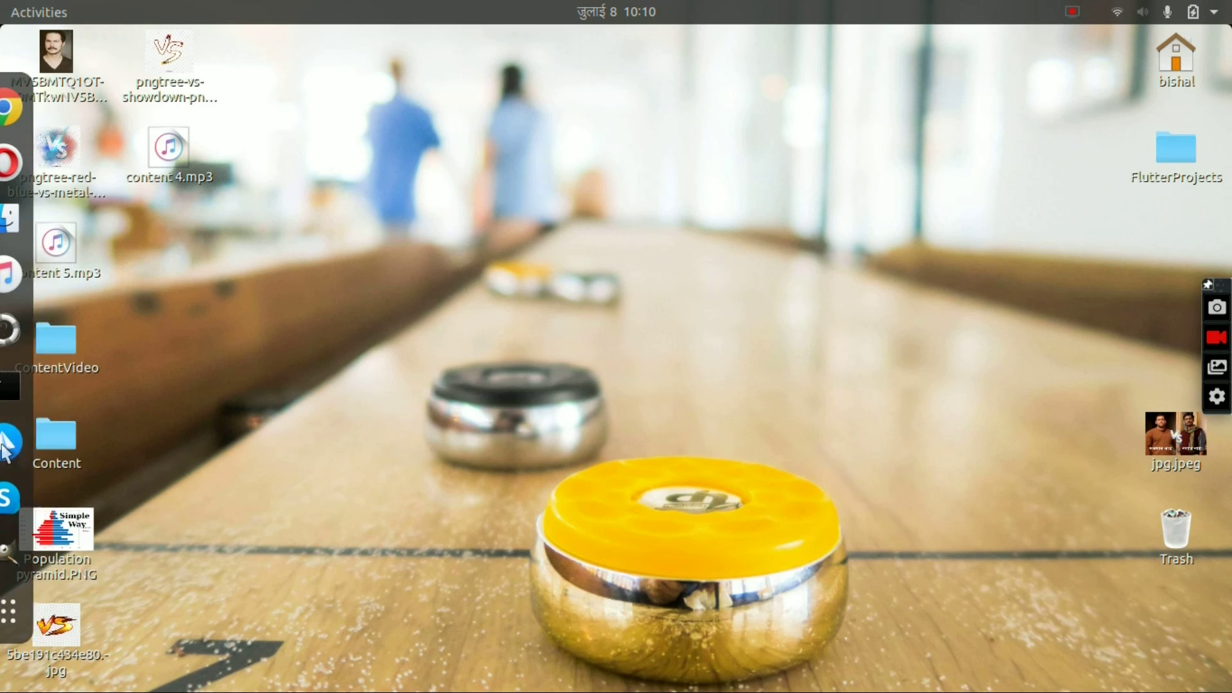
{"action": "left_click", "coordinate": [30, 219]}
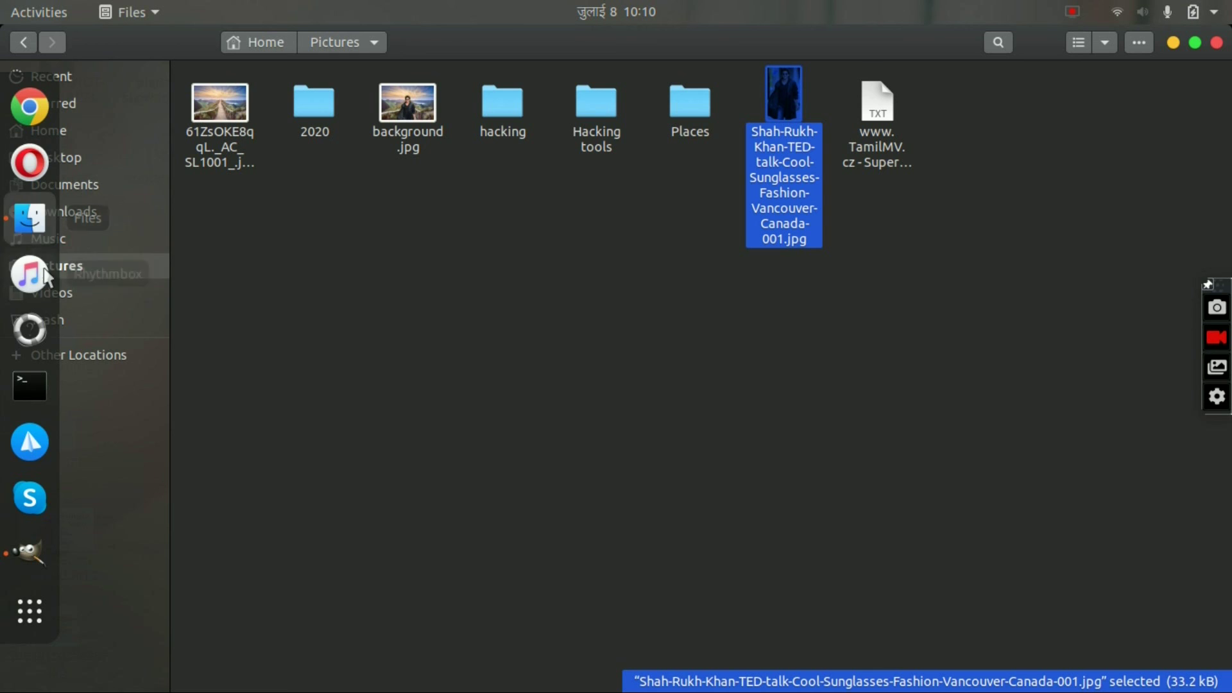
{"action": "double_click", "coordinate": [406, 106]}
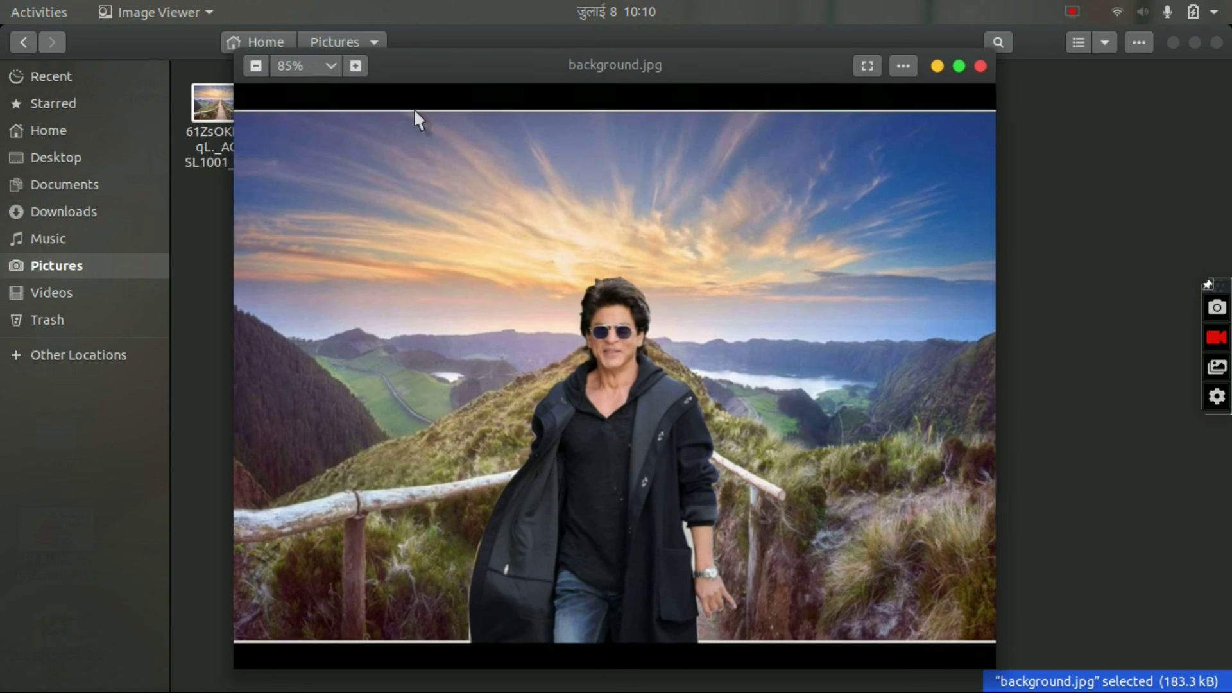
- Maximize the Image Viewer window showing background.jpg
{"action": "left_click", "coordinate": [960, 64]}
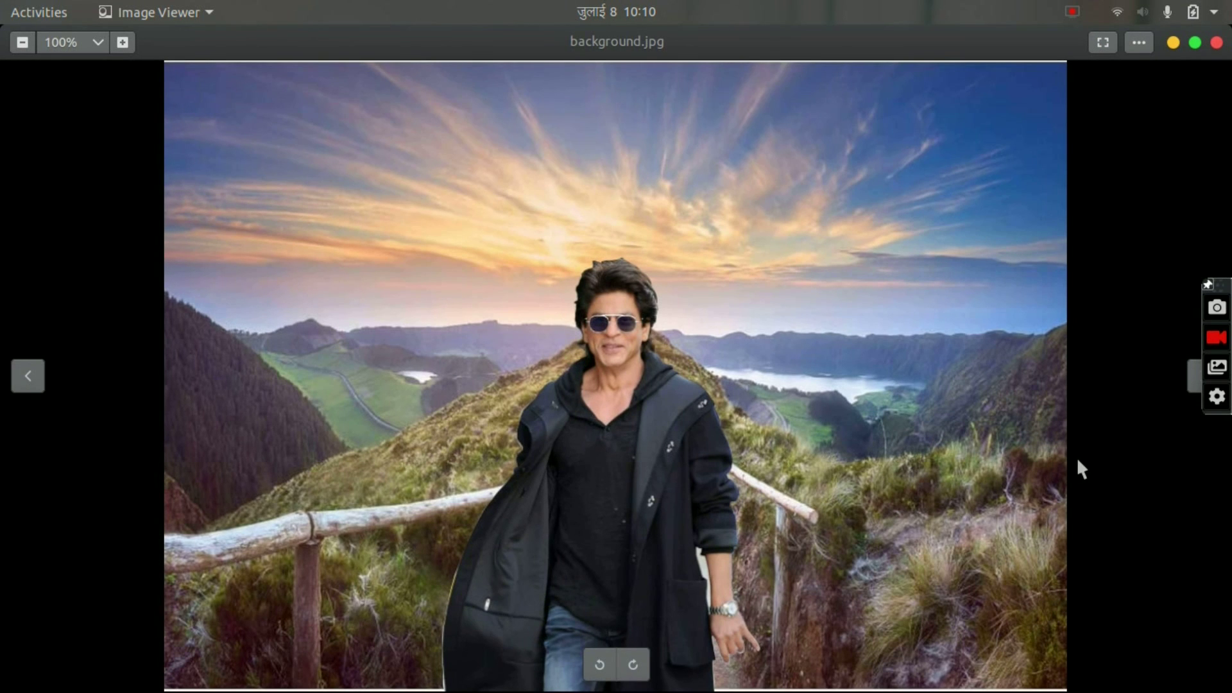